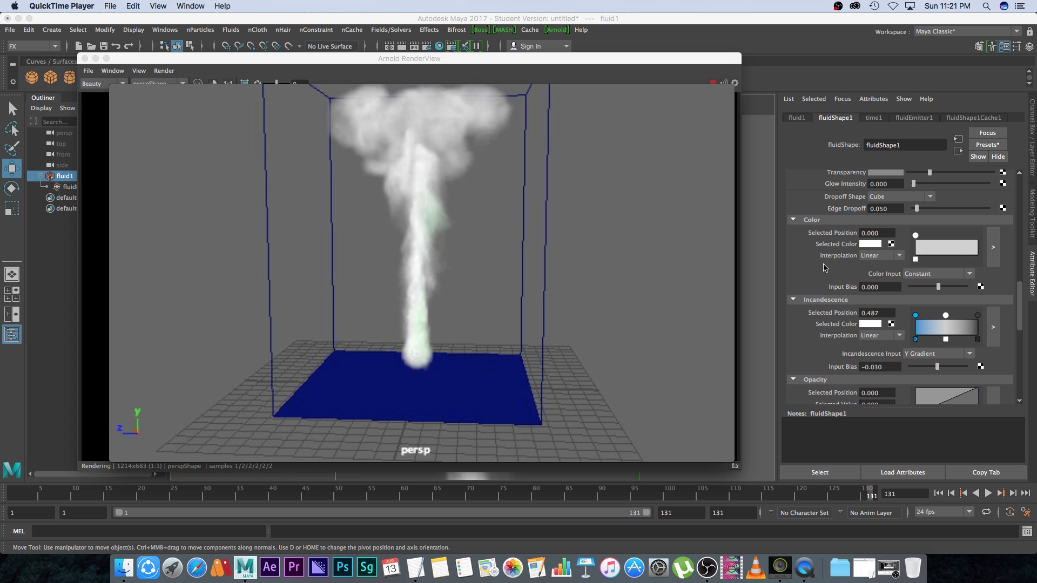
Step: Close the video preview and the Arnold render view, and start a new empty scene
{"action": "key", "text": "super+q"}
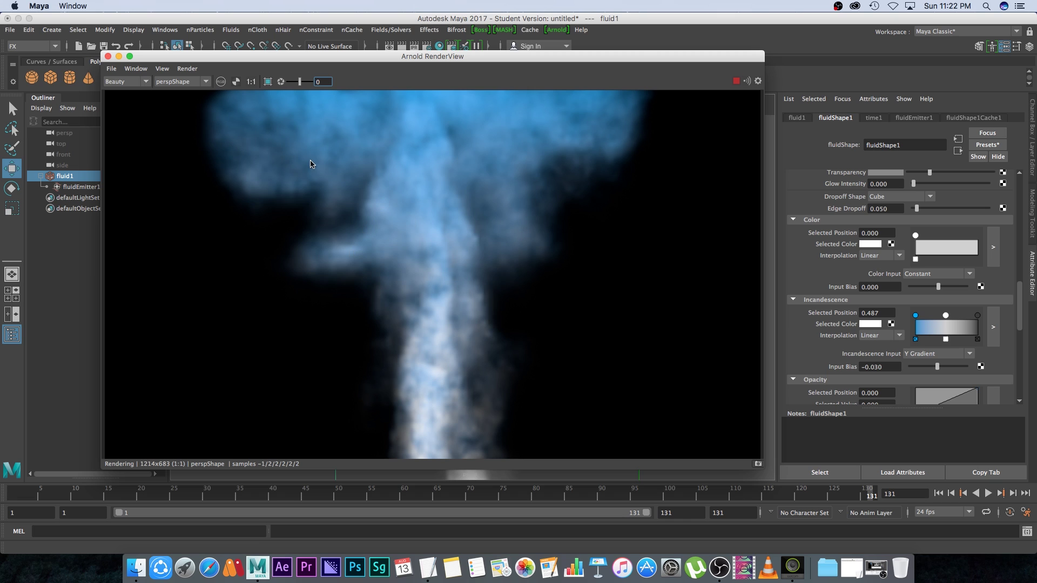
{"action": "left_click", "coordinate": [107, 57]}
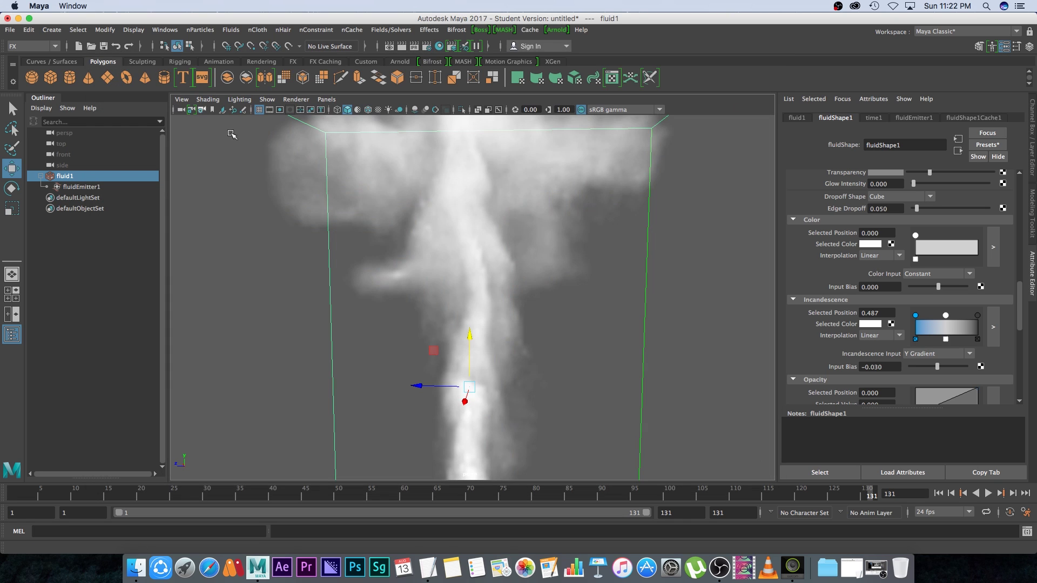
{"action": "left_click", "coordinate": [10, 31]}
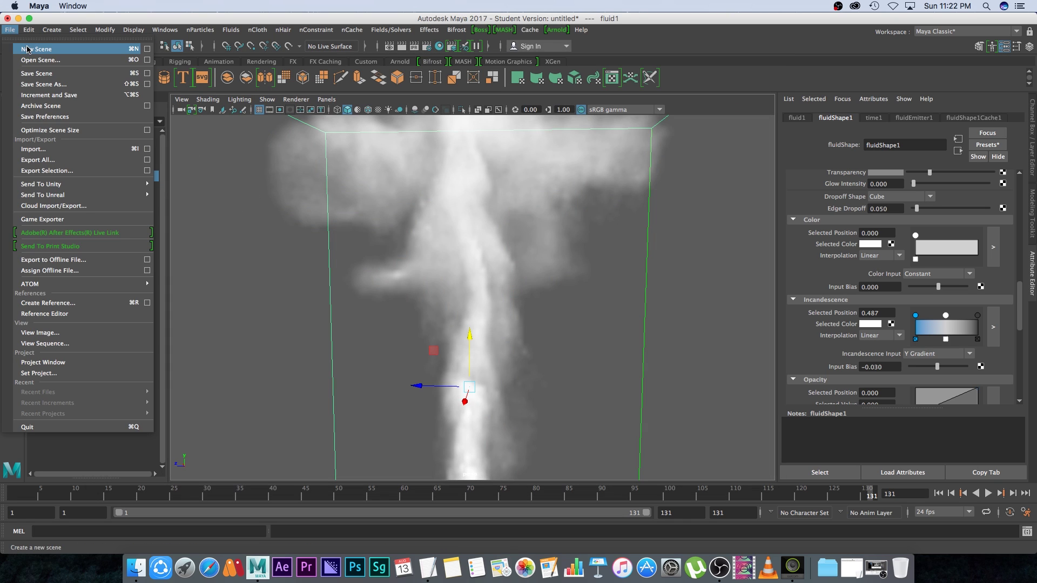
{"action": "left_click", "coordinate": [30, 39]}
{"action": "left_click", "coordinate": [518, 288]}
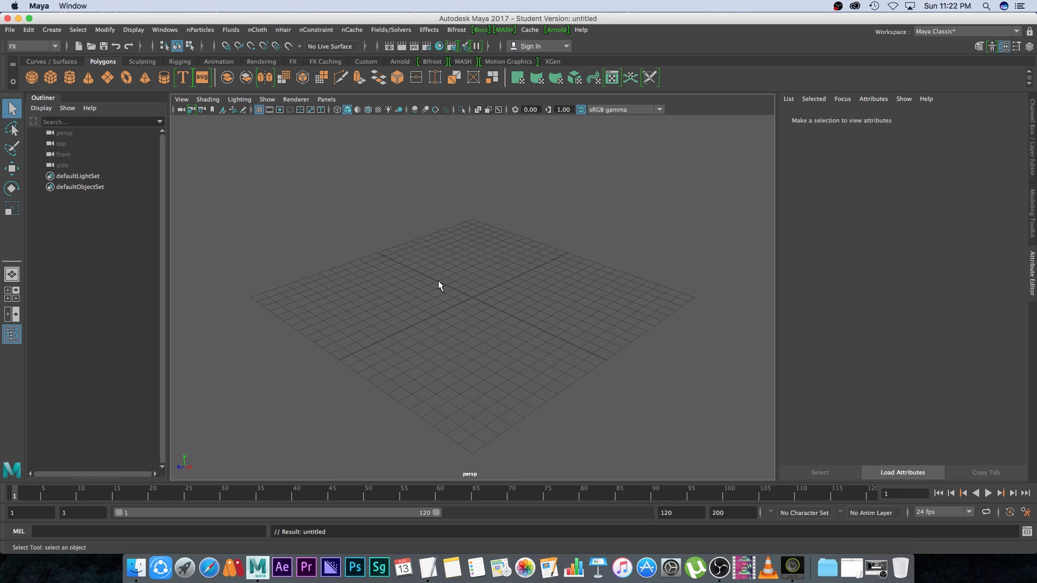
Step: Switch the menu set to Modeling and back to FX
{"action": "left_click", "coordinate": [27, 45]}
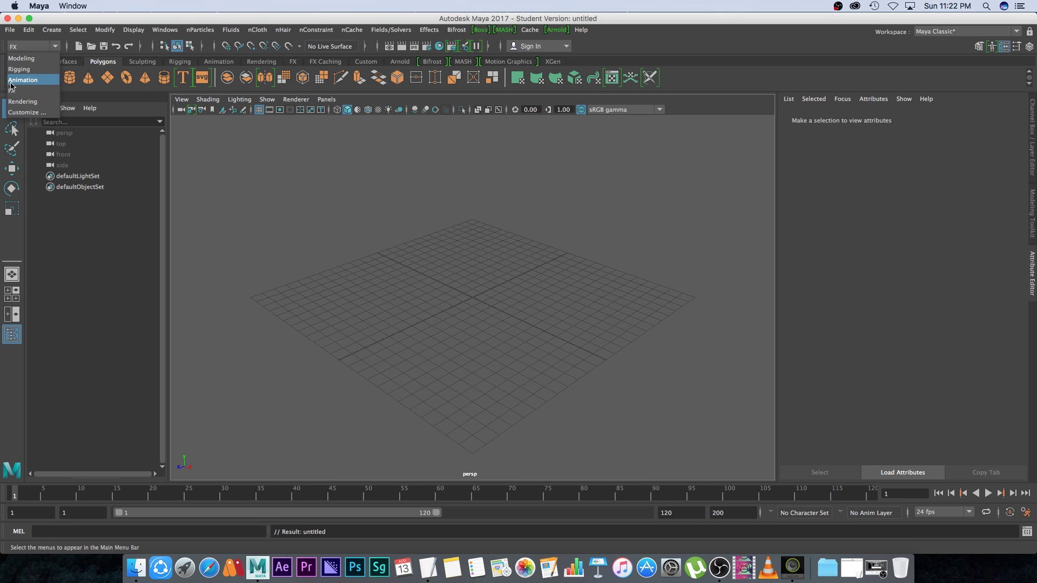
{"action": "left_click", "coordinate": [28, 59]}
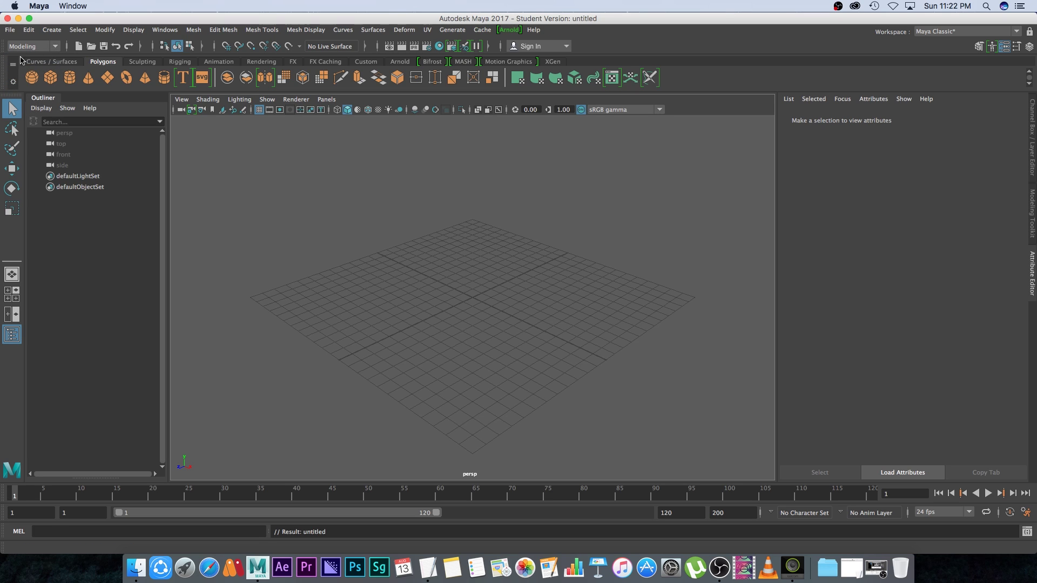
{"action": "left_click", "coordinate": [37, 48]}
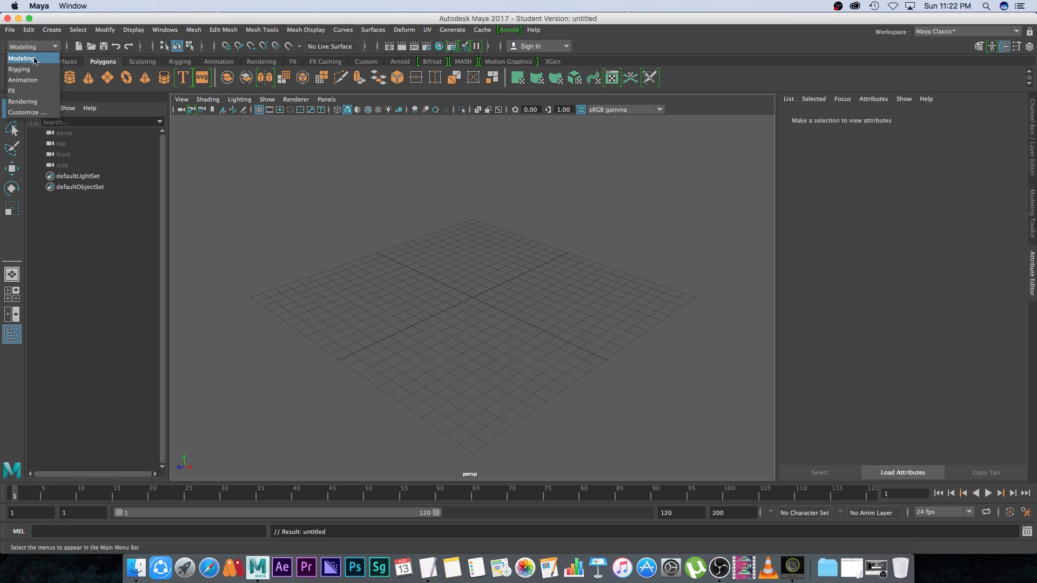
{"action": "left_click", "coordinate": [22, 92]}
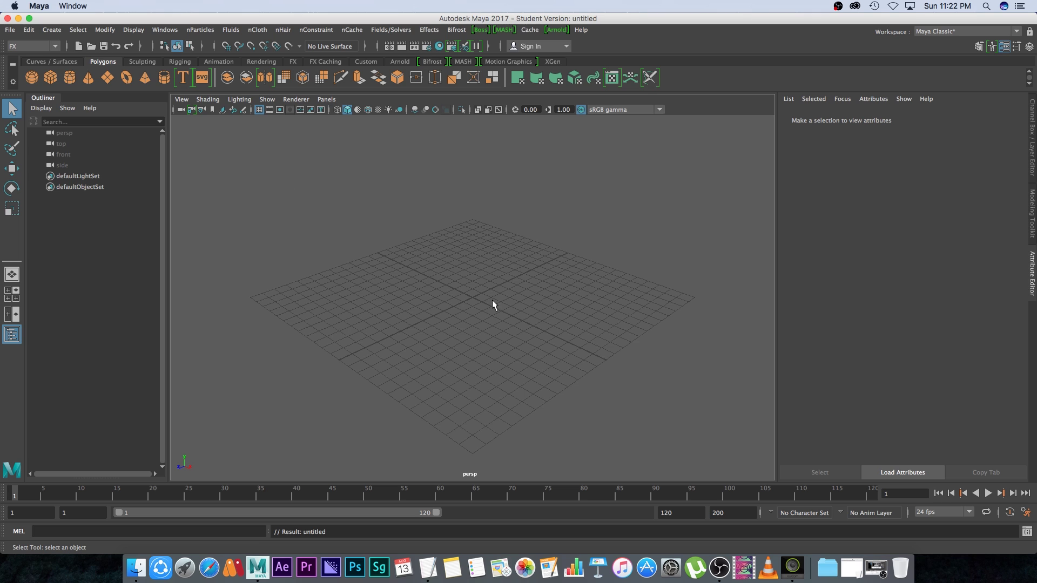
Step: Create a 3D fluid container with an emitter at the centre of the scene
{"action": "left_click_drag", "start_coordinate": [483, 317], "coordinate": [433, 303], "text": "alt"}
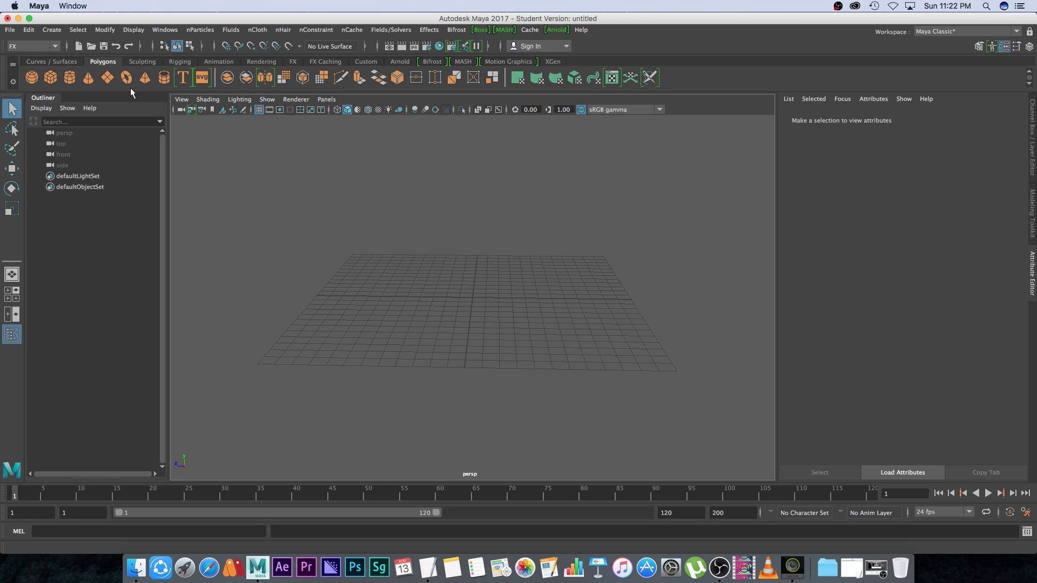
{"action": "left_click", "coordinate": [230, 30]}
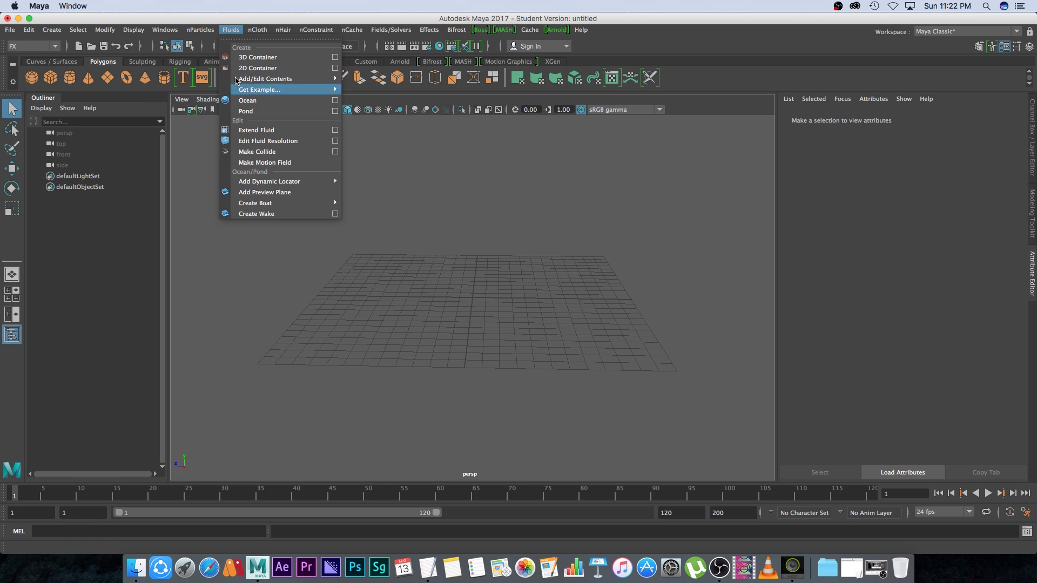
{"action": "left_click", "coordinate": [258, 58]}
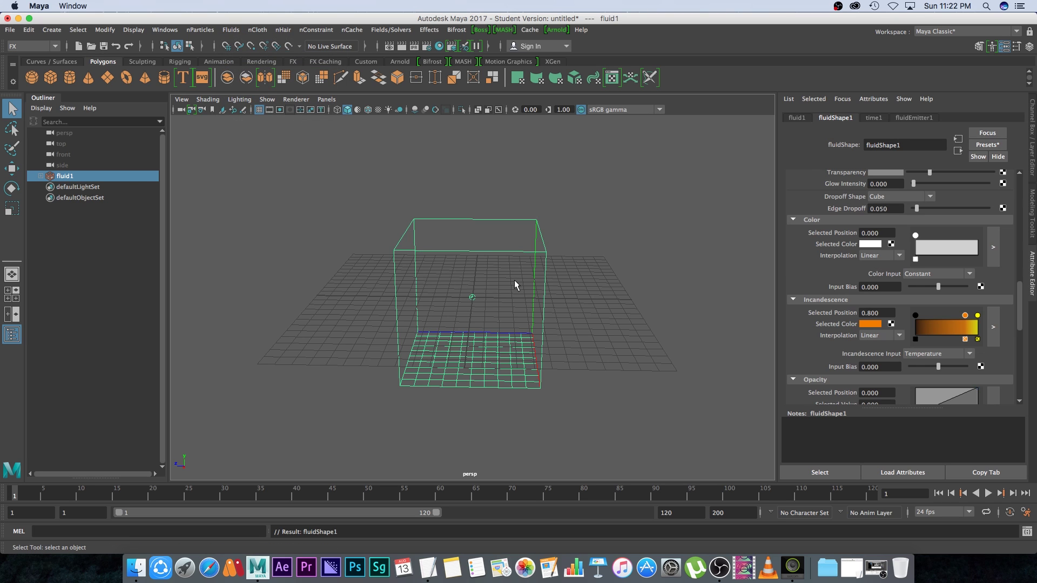
Step: Examine the fluid container and select the emitter at its centre
{"action": "left_click", "coordinate": [489, 299]}
{"action": "left_click", "coordinate": [556, 258]}
{"action": "left_click_drag", "start_coordinate": [556, 258], "coordinate": [577, 301], "text": "alt"}
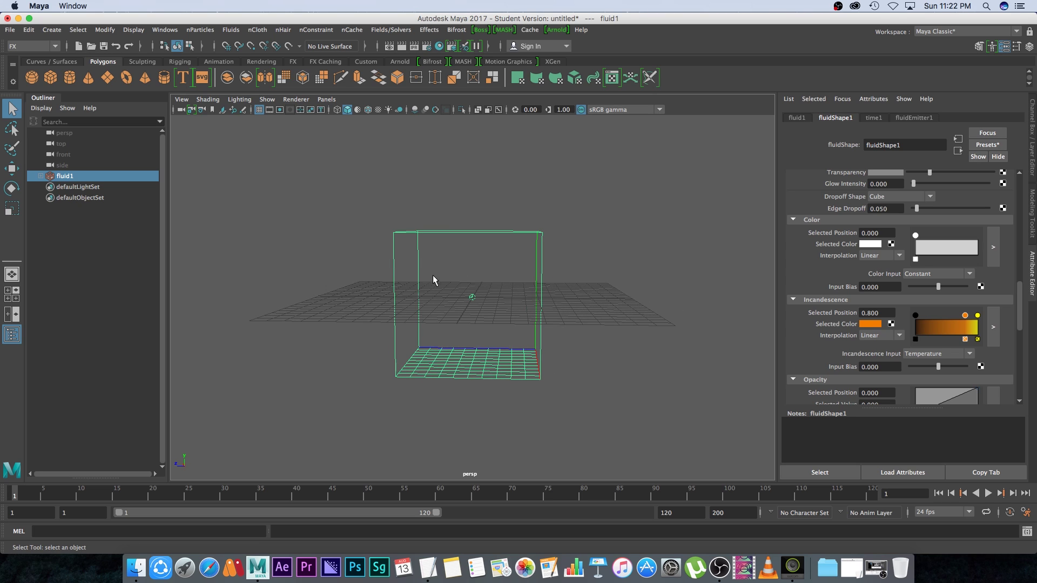
{"action": "left_click", "coordinate": [478, 277]}
{"action": "left_click", "coordinate": [472, 297]}
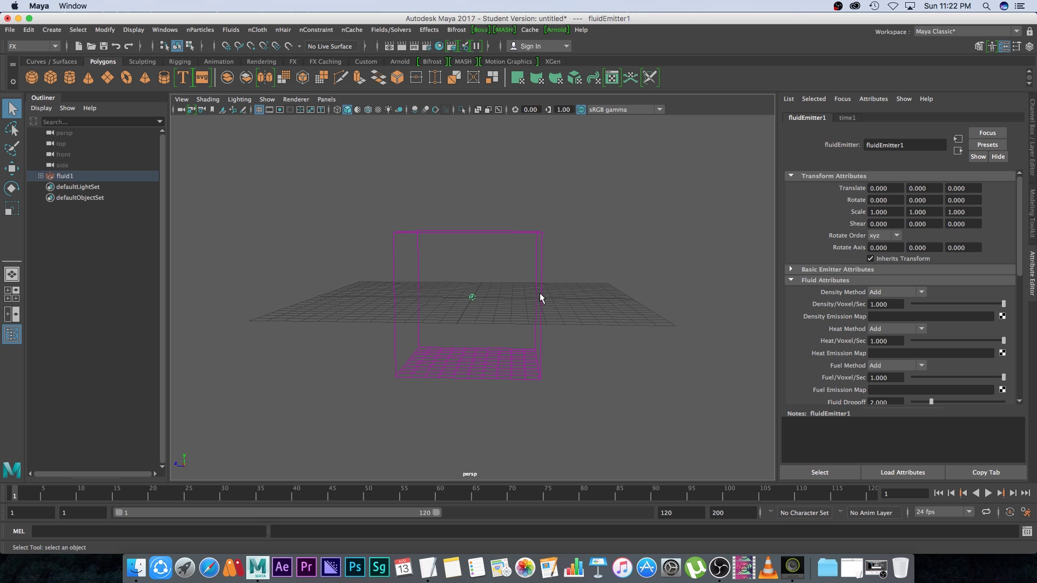
{"action": "left_click", "coordinate": [559, 298]}
Step: Move the fluid container straight up to about 5.44 in Y
{"action": "left_click", "coordinate": [528, 228]}
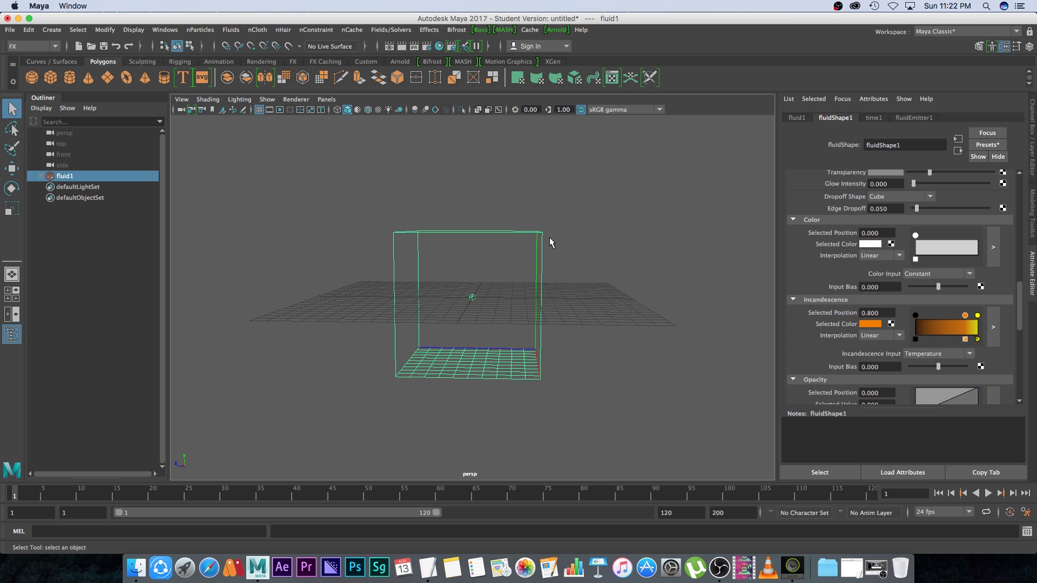
{"action": "key", "text": "w"}
{"action": "left_click_drag", "start_coordinate": [470, 244], "coordinate": [471, 172]}
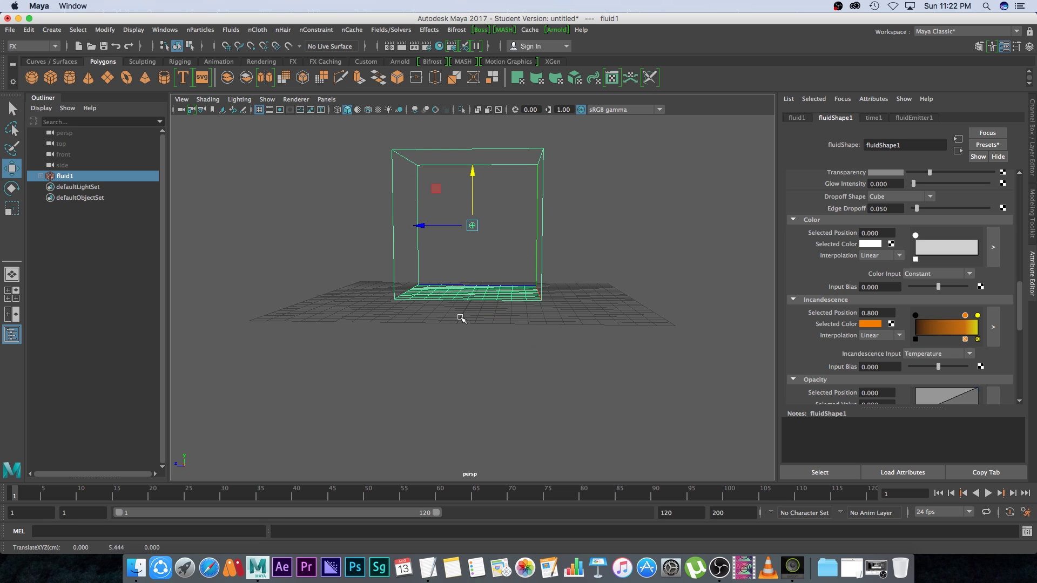
{"action": "left_click_drag", "start_coordinate": [541, 351], "coordinate": [500, 351], "text": "alt"}
{"action": "right_click_drag", "start_coordinate": [500, 352], "coordinate": [530, 327], "text": "alt"}
{"action": "right_click_drag", "start_coordinate": [509, 365], "coordinate": [481, 351], "text": "alt"}
{"action": "left_click_drag", "start_coordinate": [481, 351], "coordinate": [459, 335], "text": "alt"}
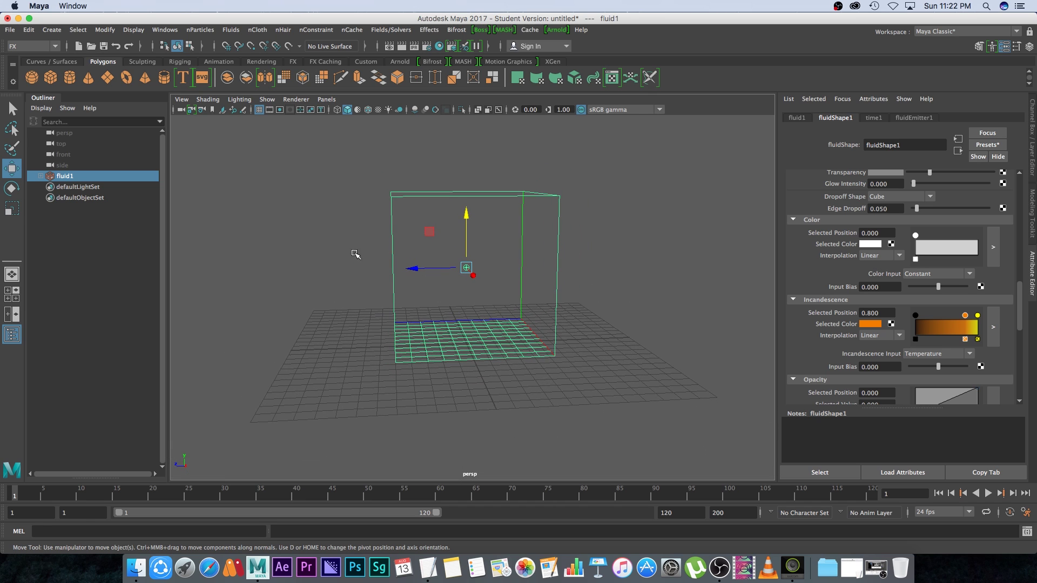
Step: Set the Y size of the fluid container to 20 in its Container Properties
{"action": "left_click", "coordinate": [61, 178]}
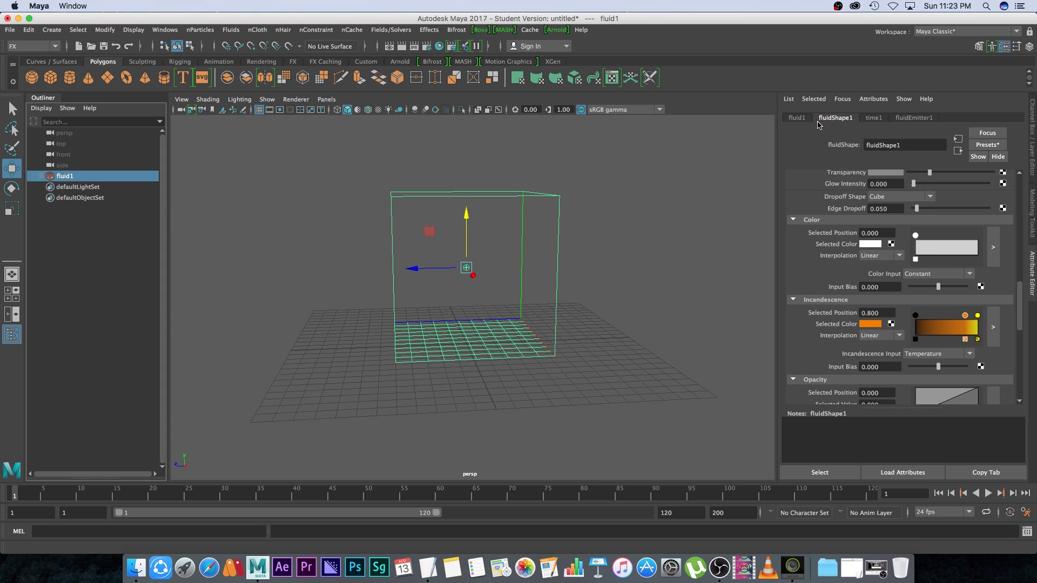
{"action": "scroll", "coordinate": [1017, 288], "scroll_direction": "up", "scroll_amount": 2}
{"action": "left_click_drag", "start_coordinate": [1020, 297], "coordinate": [1022, 178]}
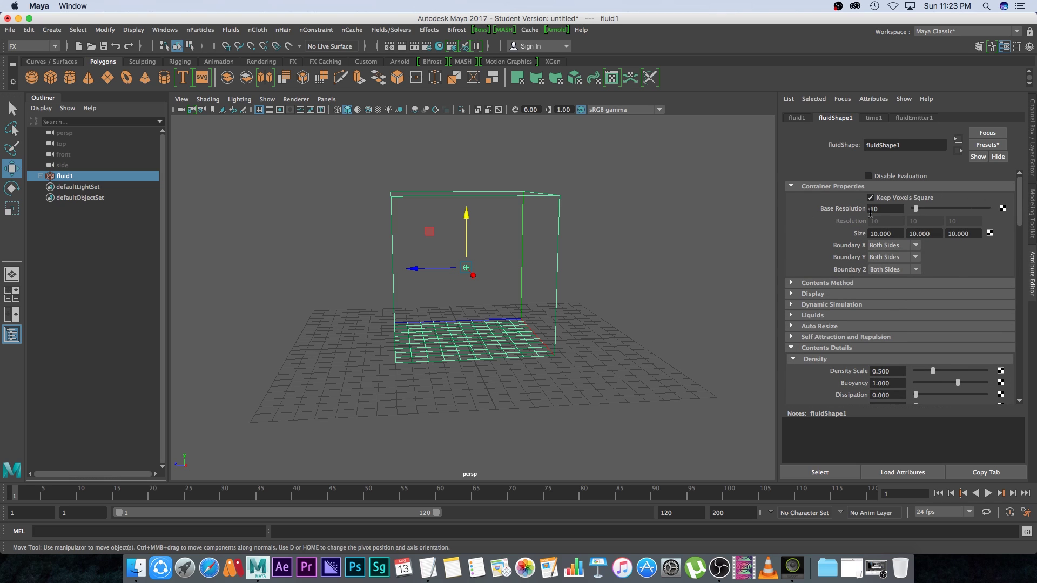
{"action": "left_click", "coordinate": [896, 233]}
{"action": "key", "text": "Tab"}
{"action": "key", "text": "Tab"}
{"action": "left_click", "coordinate": [924, 234]}
{"action": "type", "text": "20"}
{"action": "key", "text": "Return"}
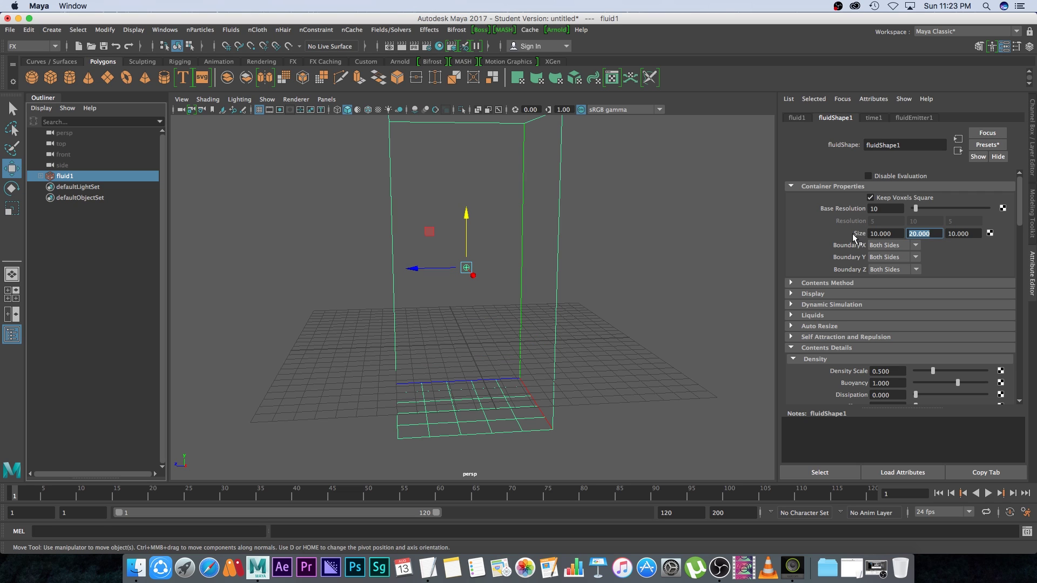
Step: Set the X and Z sizes of the fluid container to 15 each
{"action": "left_click", "coordinate": [884, 233]}
{"action": "type", "text": "15"}
{"action": "key", "text": "Return"}
{"action": "left_click", "coordinate": [980, 234]}
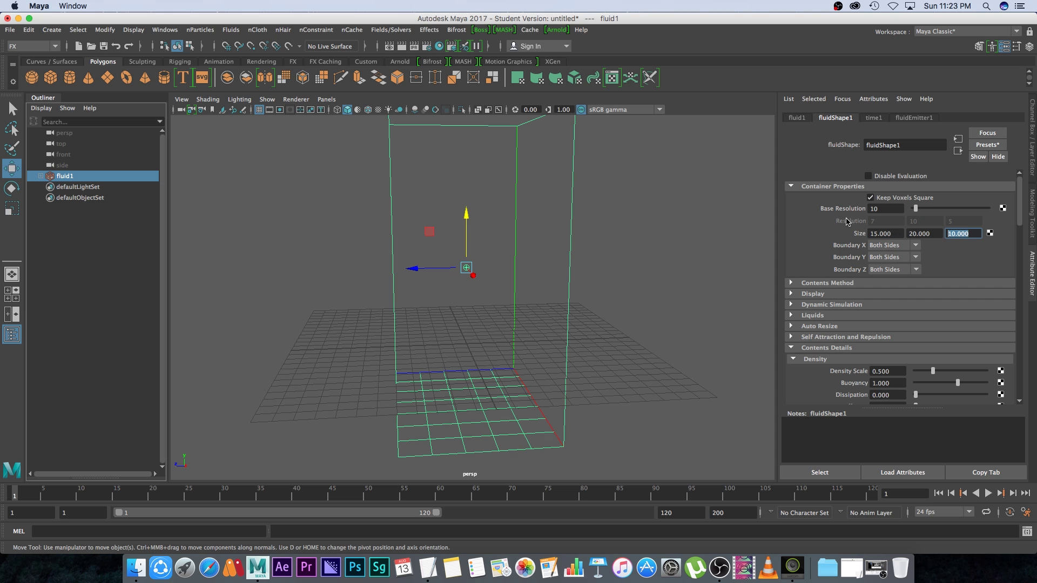
{"action": "type", "text": "15"}
{"action": "key", "text": "Return"}
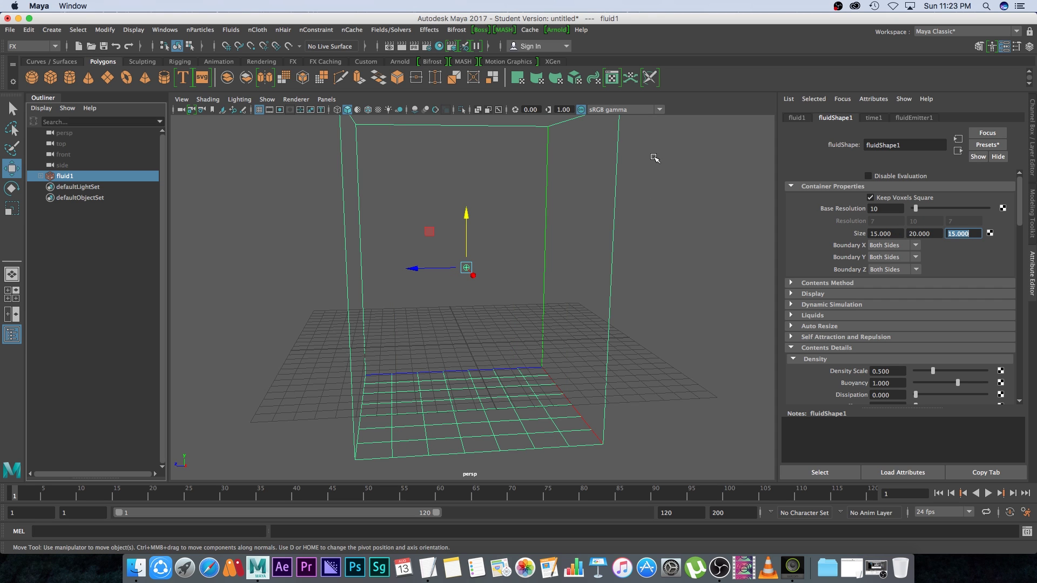
Step: Raise the enlarged container to about 9.95 in Y so its base rests on the grid
{"action": "left_click_drag", "start_coordinate": [541, 311], "coordinate": [460, 324], "text": "alt"}
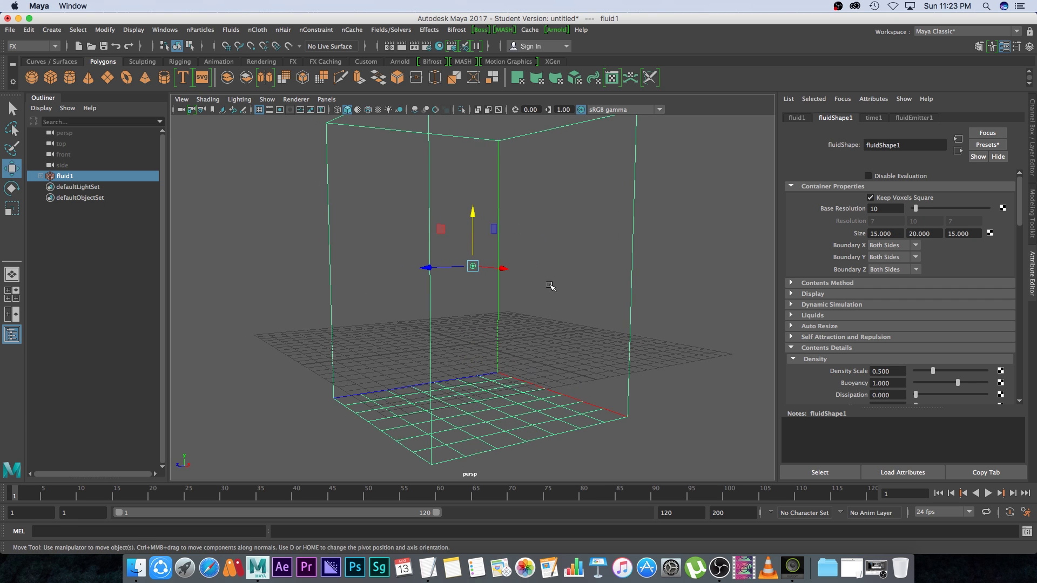
{"action": "left_click_drag", "start_coordinate": [529, 322], "coordinate": [508, 302], "text": "alt"}
{"action": "left_click_drag", "start_coordinate": [468, 212], "coordinate": [467, 146]}
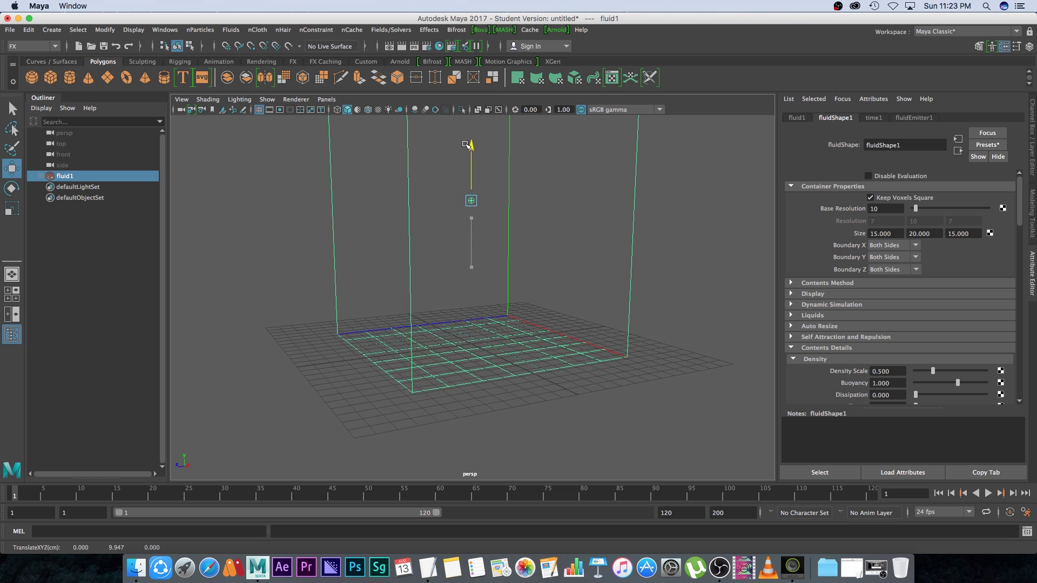
{"action": "mouse_move", "coordinate": [539, 308]}
{"action": "left_mouse_down", "text": "alt"}
{"action": "mouse_move", "coordinate": [548, 300]}
{"action": "mouse_move", "coordinate": [523, 291]}
{"action": "mouse_move", "coordinate": [543, 310]}
{"action": "left_mouse_up", "text": "alt"}
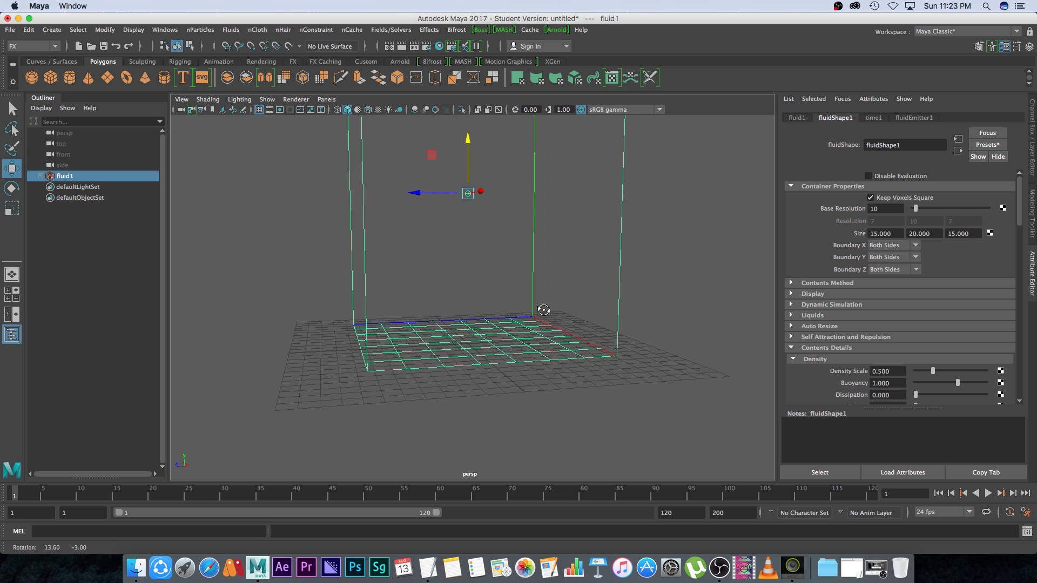
Step: Select the fluid emitter and move it down to about -8.44 in Y, just above the container's floor
{"action": "left_click_drag", "start_coordinate": [474, 249], "coordinate": [472, 183], "text": "alt"}
{"action": "left_click", "coordinate": [466, 197]}
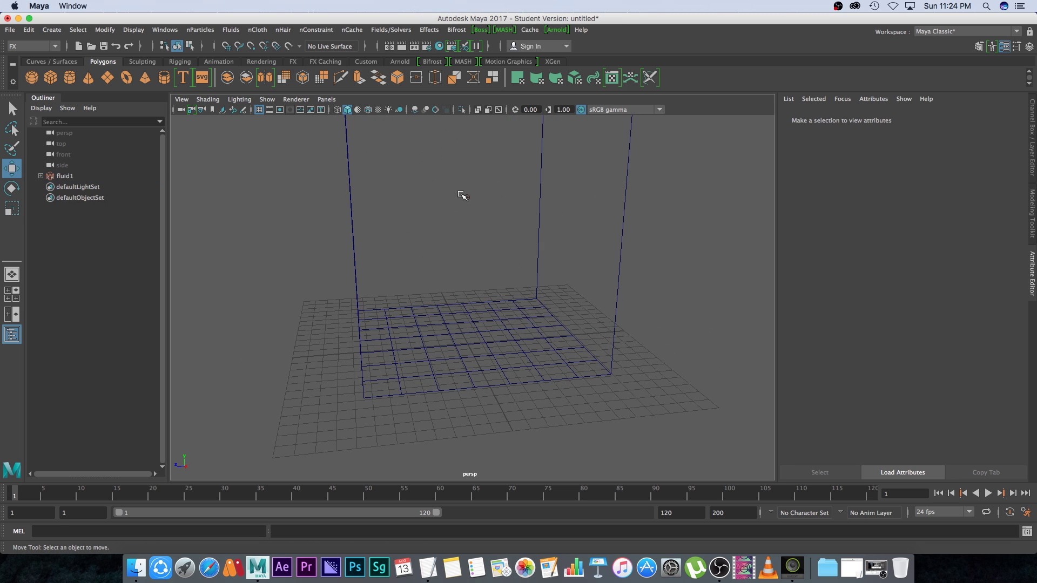
{"action": "left_click", "coordinate": [477, 205]}
{"action": "left_click_drag", "start_coordinate": [467, 162], "coordinate": [501, 300]}
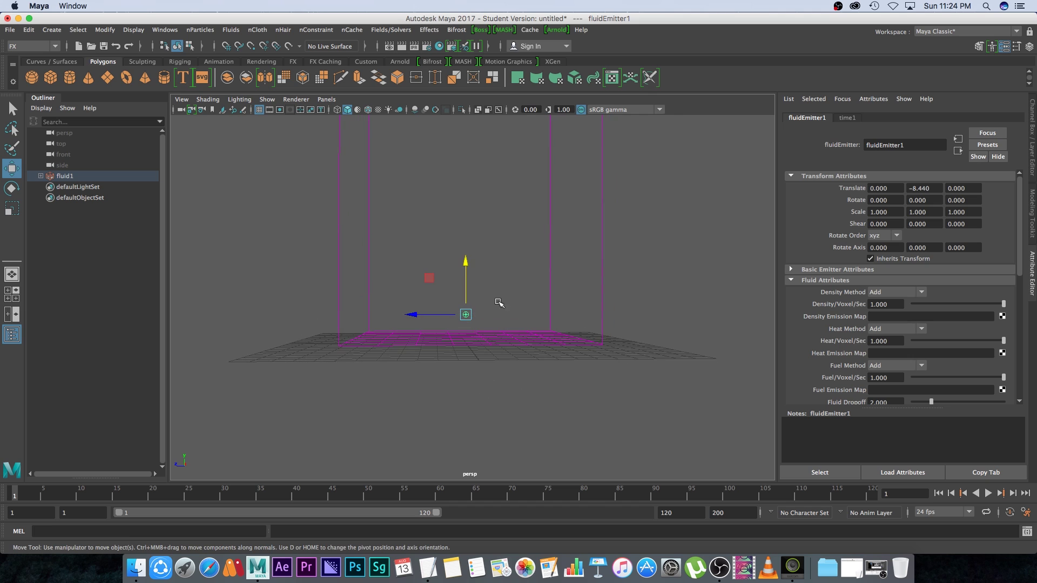
{"action": "middle_click_drag", "start_coordinate": [513, 287], "coordinate": [503, 316], "text": "alt"}
{"action": "left_click_drag", "start_coordinate": [449, 221], "coordinate": [443, 246], "text": "alt"}
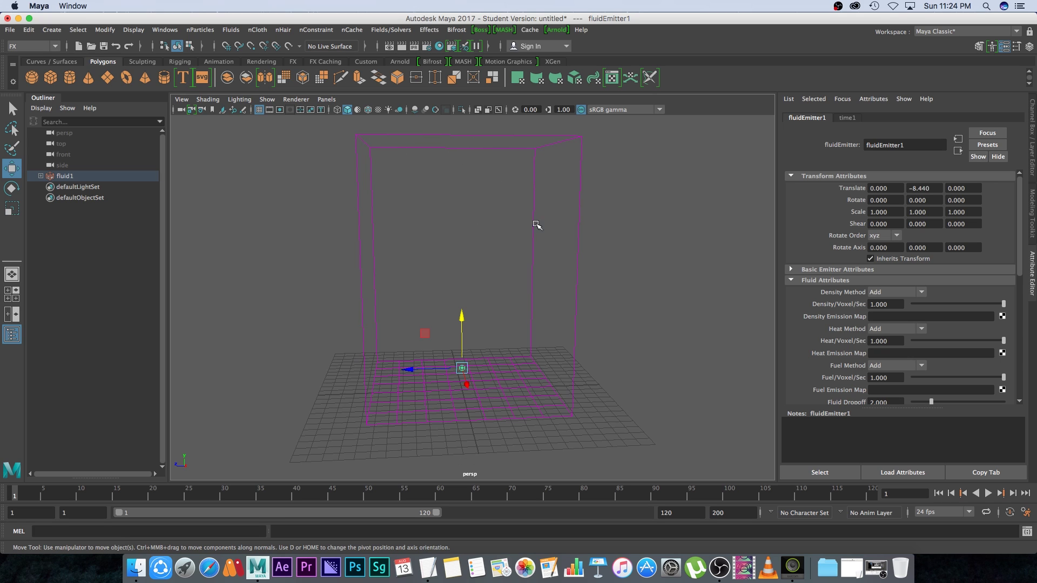
Step: Set the fluid emitter's Density/Voxel/Sec to 3
{"action": "left_click_drag", "start_coordinate": [365, 278], "coordinate": [626, 262], "text": "alt"}
{"action": "left_click", "coordinate": [618, 278]}
{"action": "left_click_drag", "start_coordinate": [525, 293], "coordinate": [492, 323], "text": "alt"}
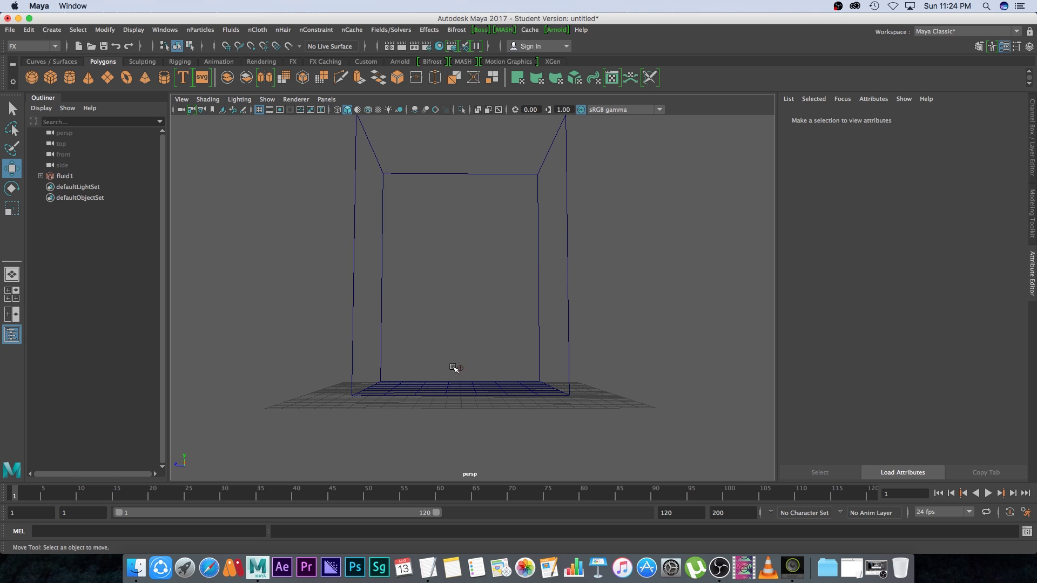
{"action": "left_click", "coordinate": [461, 367]}
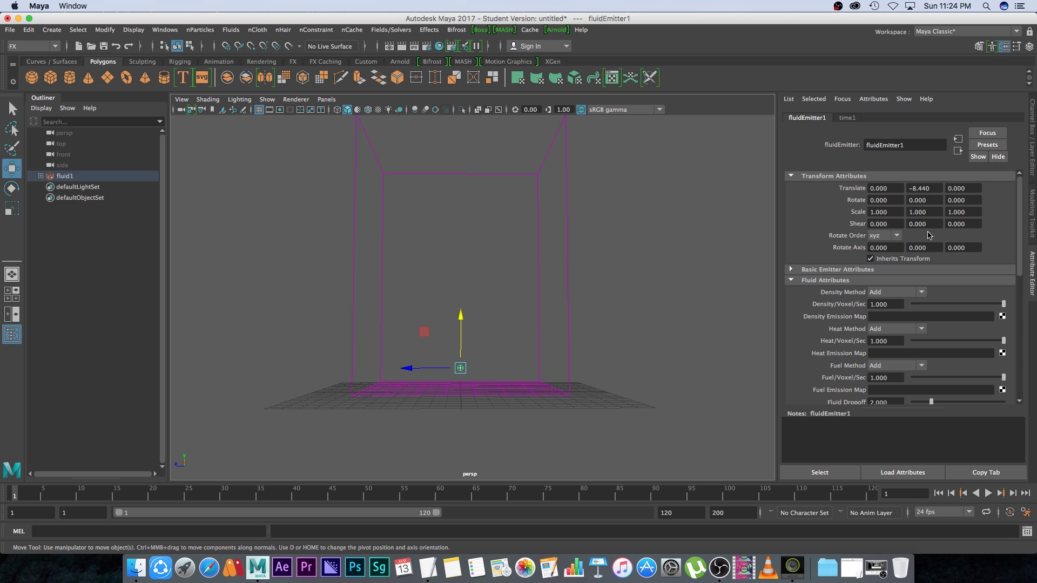
{"action": "left_click_drag", "start_coordinate": [1020, 215], "coordinate": [1017, 223]}
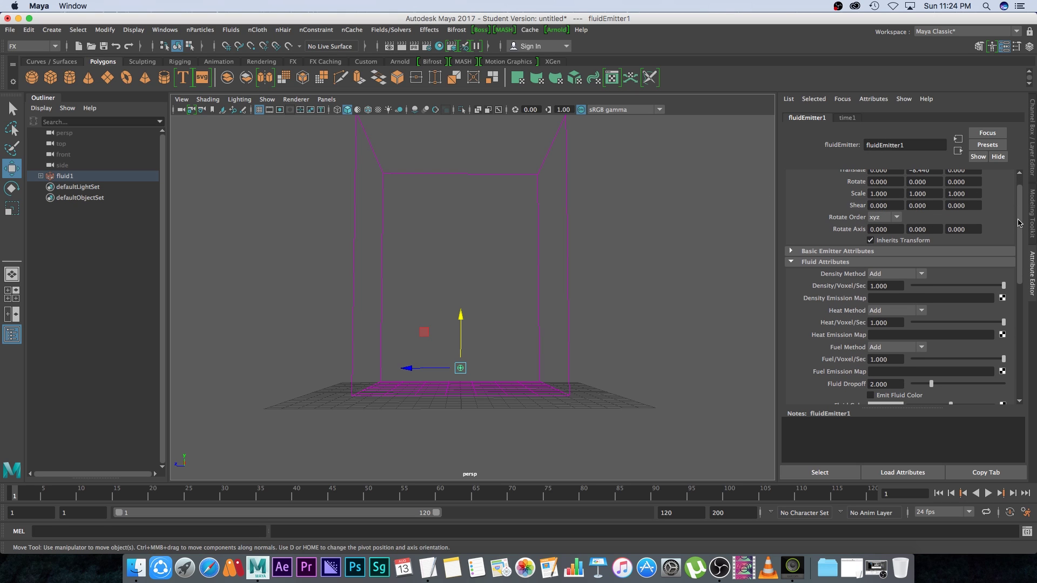
{"action": "scroll", "coordinate": [871, 275], "scroll_direction": "down", "scroll_amount": 2}
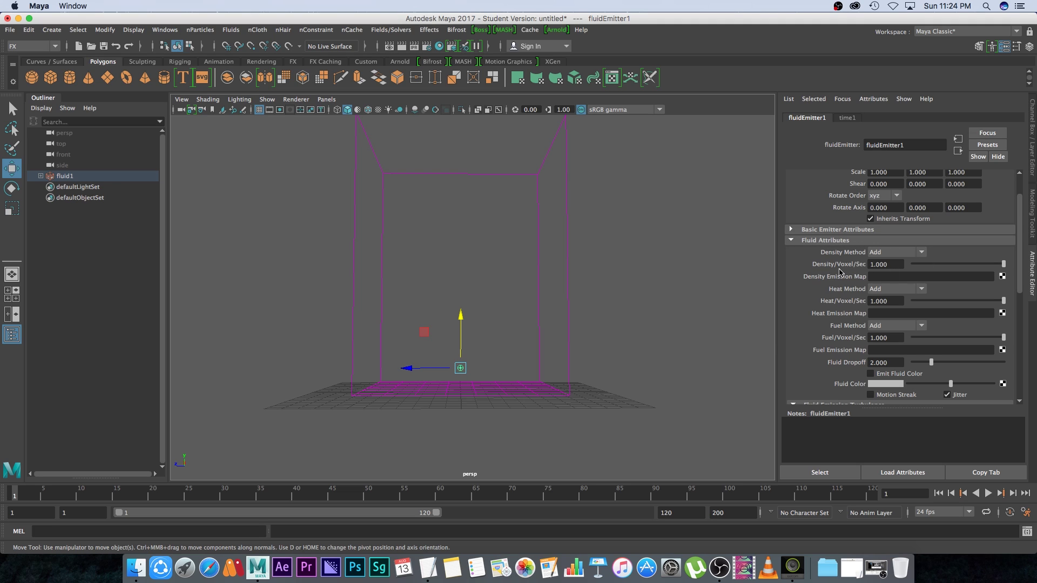
{"action": "left_click_drag", "start_coordinate": [893, 266], "coordinate": [859, 266]}
{"action": "type", "text": "3"}
{"action": "key", "text": "Return"}
{"action": "scroll", "coordinate": [1017, 262], "scroll_direction": "up", "scroll_amount": 2}
Step: Select the fluid container, play the smoke simulation while viewing it from different angles, and return to the first frame
{"action": "left_click_drag", "start_coordinate": [613, 327], "coordinate": [474, 371], "text": "alt"}
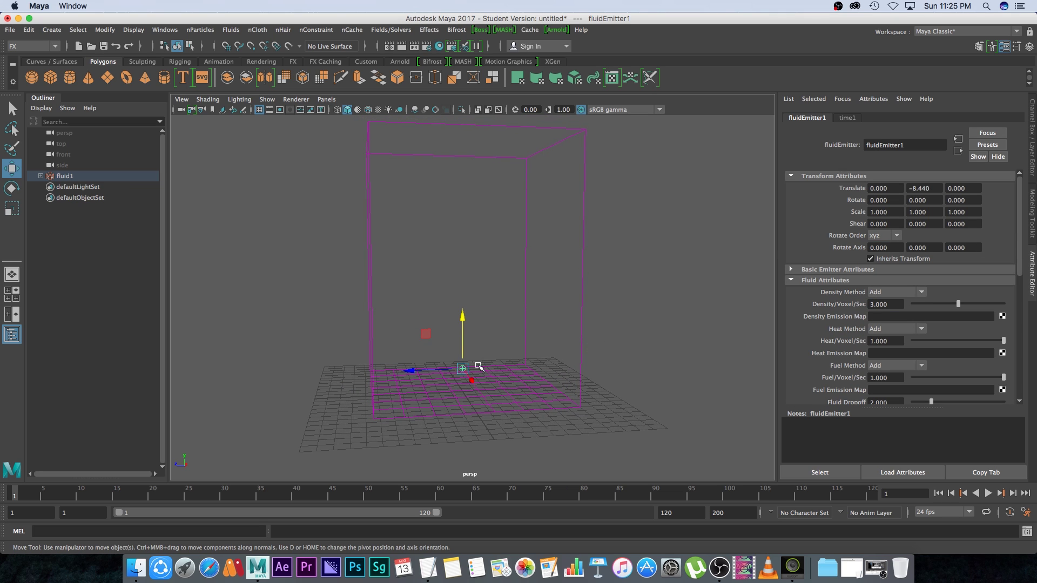
{"action": "left_click", "coordinate": [483, 231]}
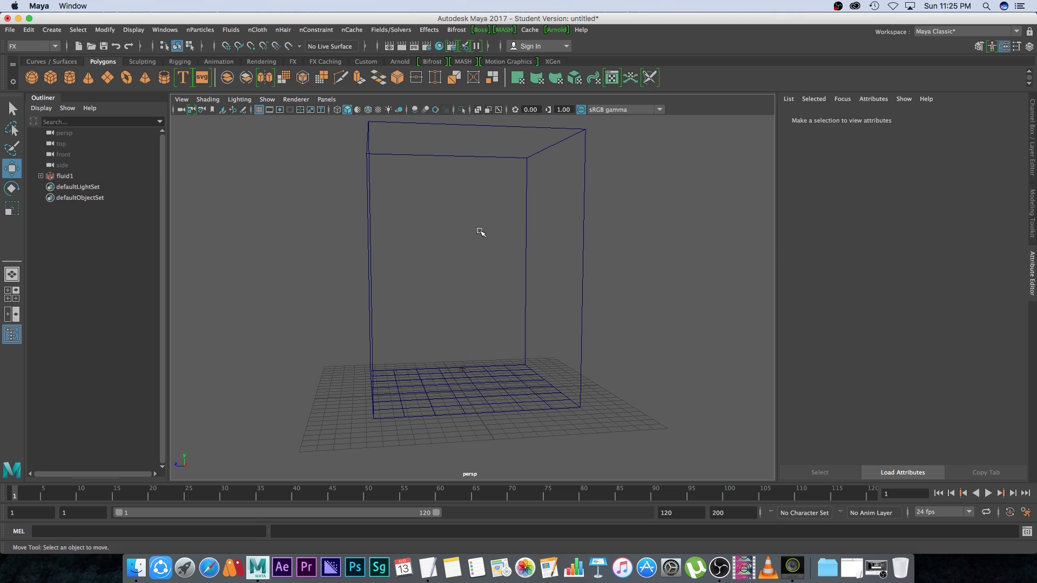
{"action": "left_click_drag", "start_coordinate": [620, 203], "coordinate": [579, 238]}
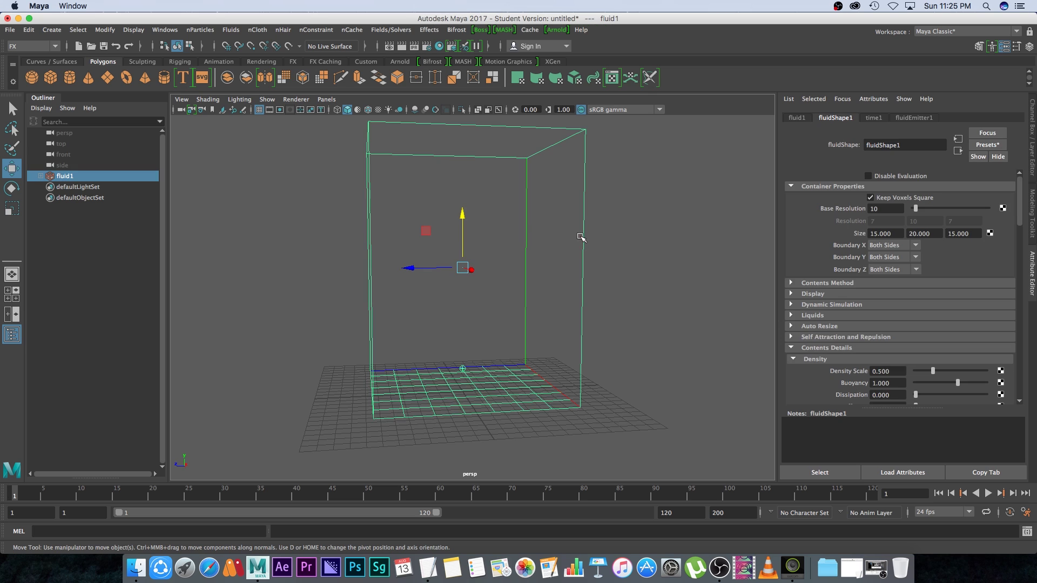
{"action": "mouse_move", "coordinate": [1018, 199]}
{"action": "left_mouse_down"}
{"action": "mouse_move", "coordinate": [1016, 284]}
{"action": "mouse_move", "coordinate": [1009, 191]}
{"action": "left_mouse_up"}
{"action": "left_click_drag", "start_coordinate": [606, 278], "coordinate": [602, 287], "text": "alt"}
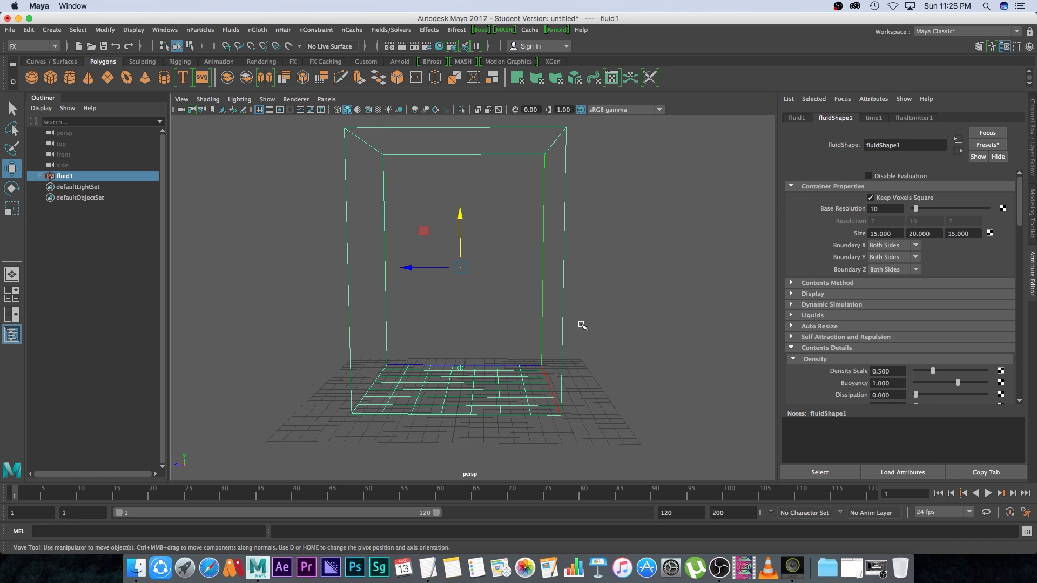
{"action": "left_click", "coordinate": [987, 493]}
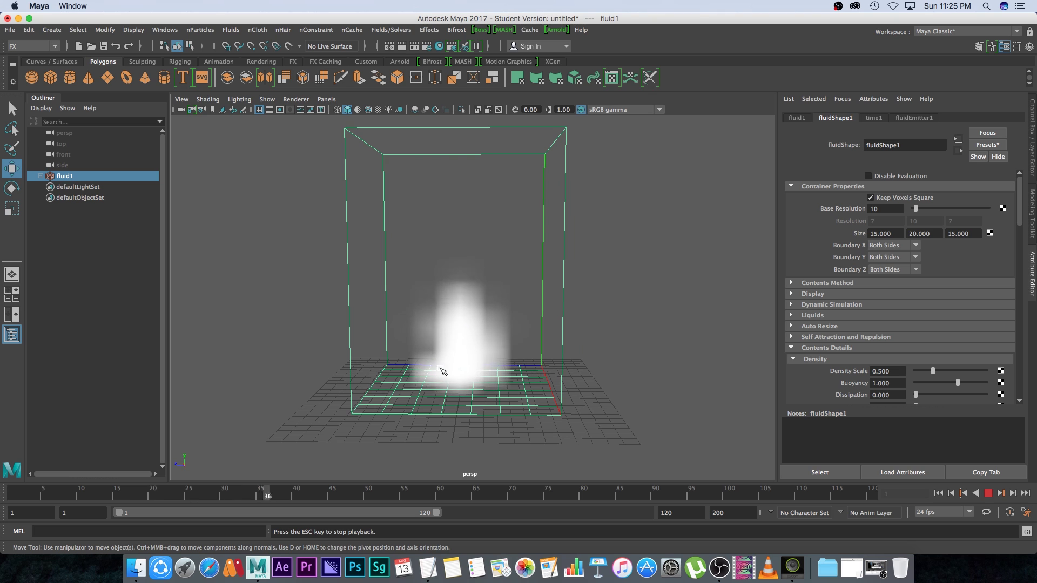
{"action": "left_click_drag", "start_coordinate": [556, 278], "coordinate": [625, 301], "text": "alt"}
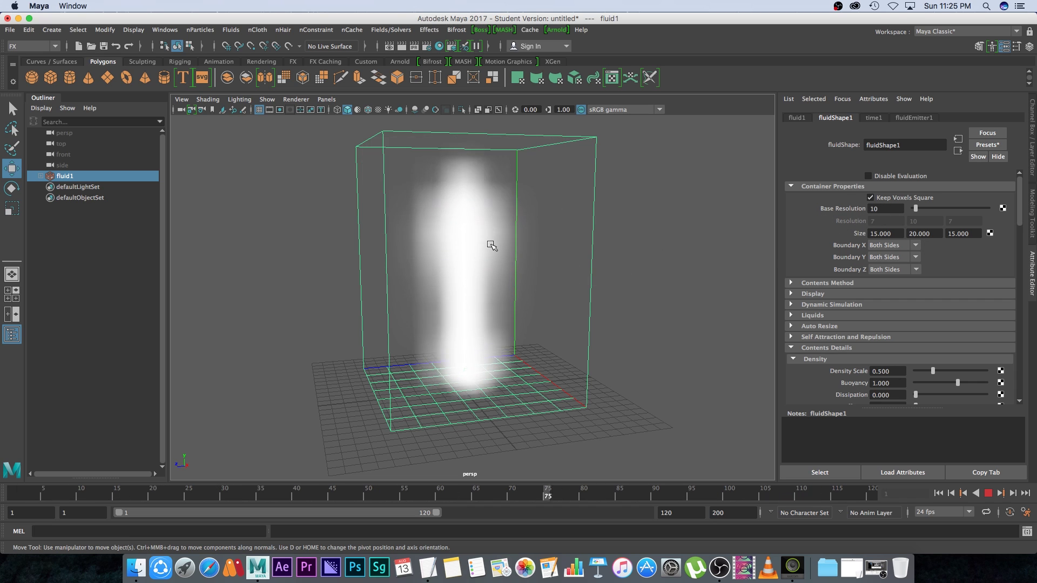
{"action": "key", "text": "alt+shift+v"}
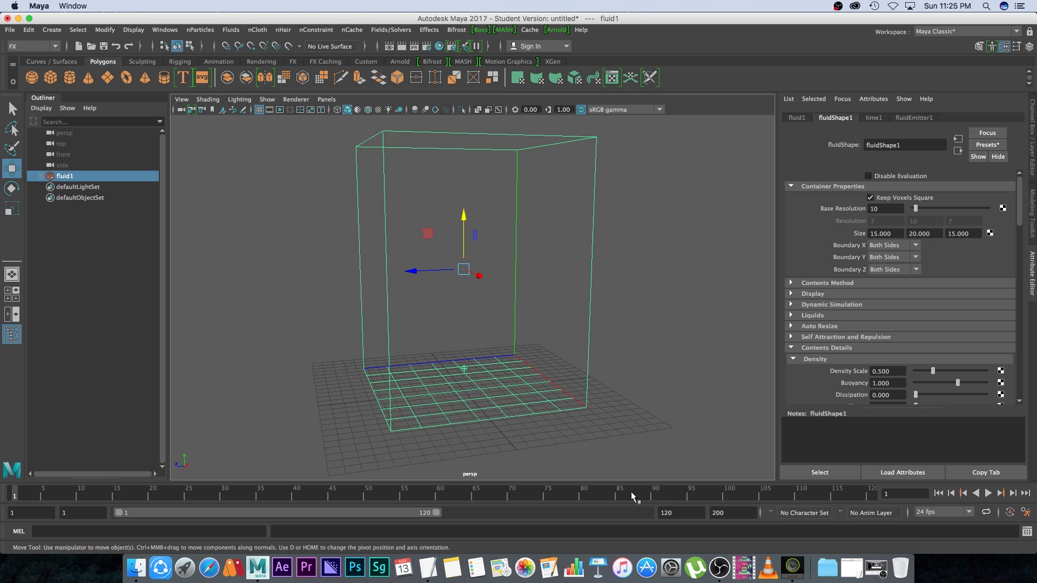
Step: Extend the playback range so it ends at frame 200
{"action": "double_click", "coordinate": [669, 513]}
{"action": "key", "text": "Tab"}
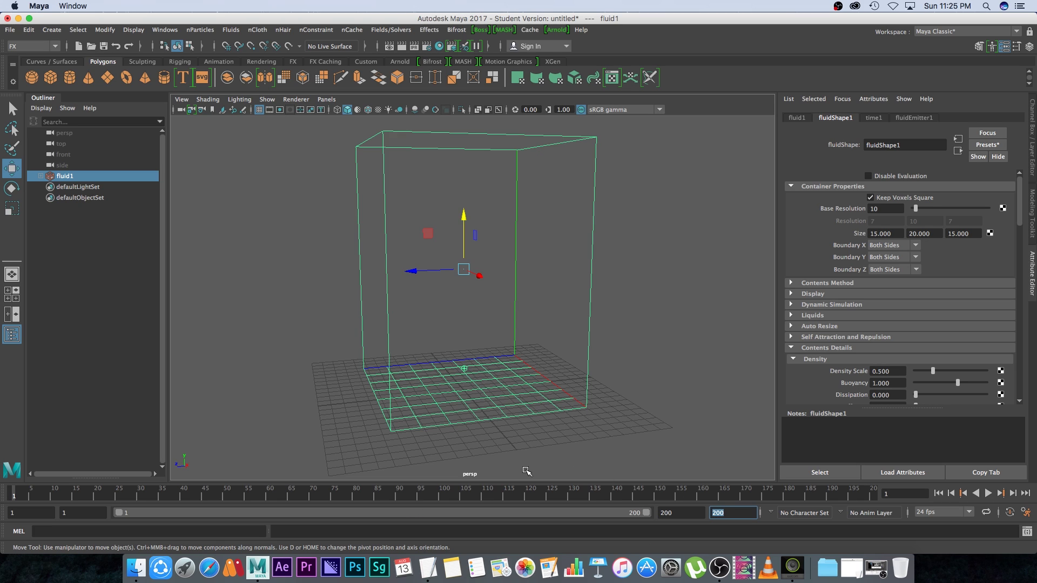
{"action": "key", "text": "Tab"}
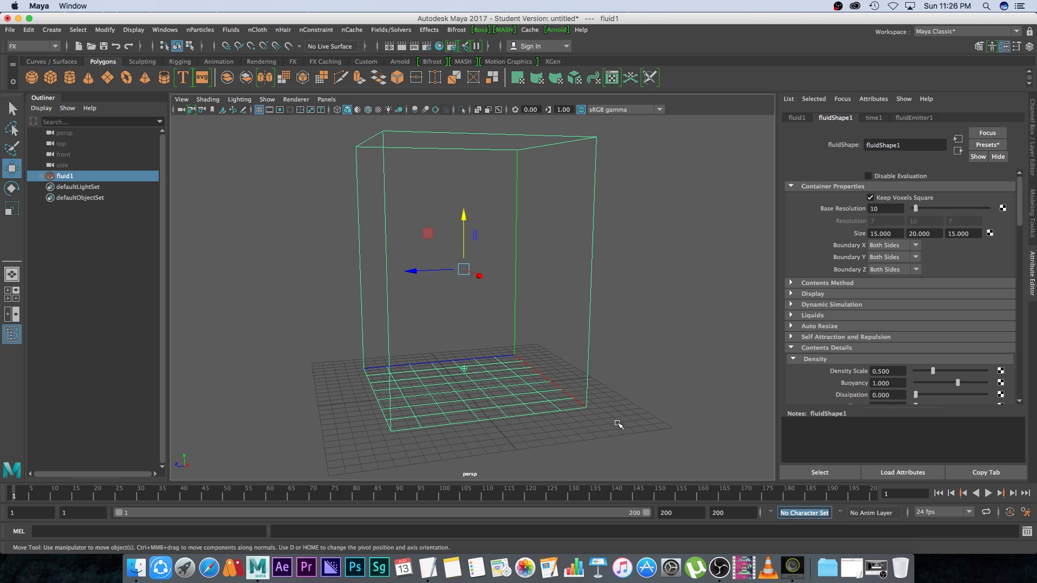
Step: Play the simulation over the extended range to check how the smoke fills the container, and rewind to the start
{"action": "left_click_drag", "start_coordinate": [640, 371], "coordinate": [627, 372], "text": "alt"}
{"action": "left_click", "coordinate": [987, 493]}
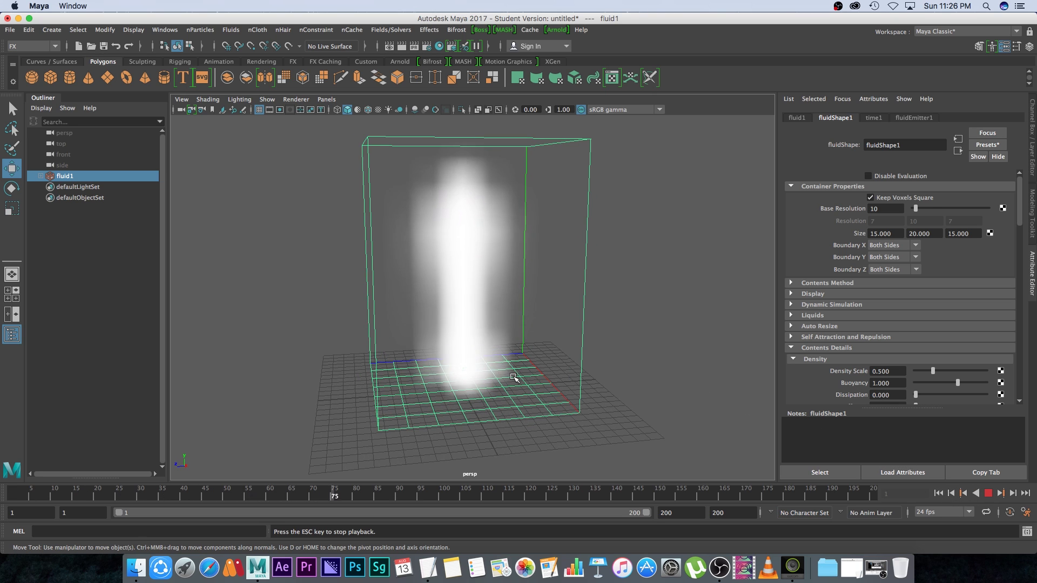
{"action": "left_click", "coordinate": [988, 493]}
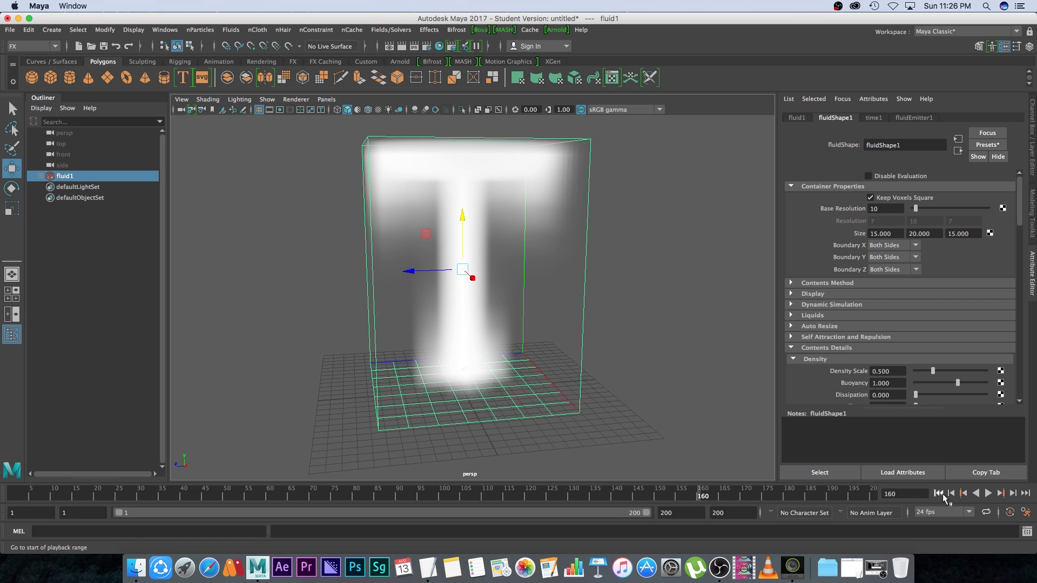
{"action": "left_click", "coordinate": [939, 493]}
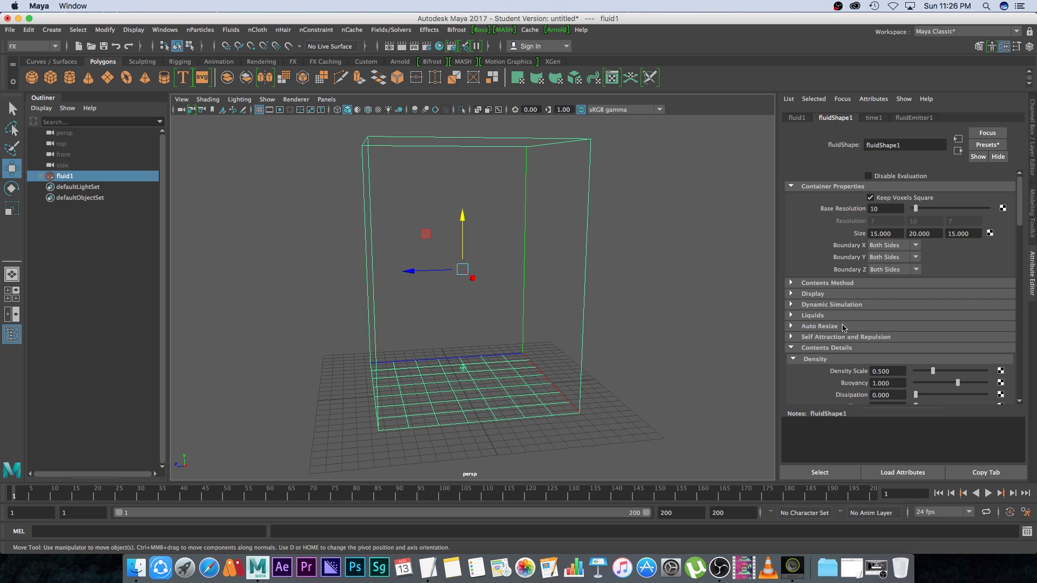
Step: Change the Temperature setting in the fluid container's Contents Method and collapse that section
{"action": "scroll", "coordinate": [1021, 203], "scroll_direction": "down", "scroll_amount": 1}
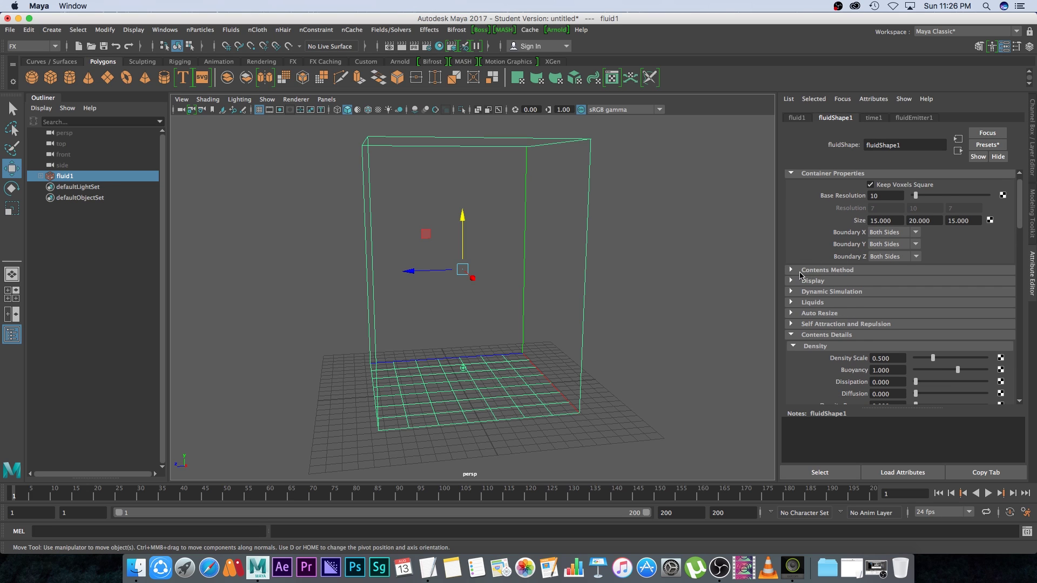
{"action": "left_click", "coordinate": [799, 271]}
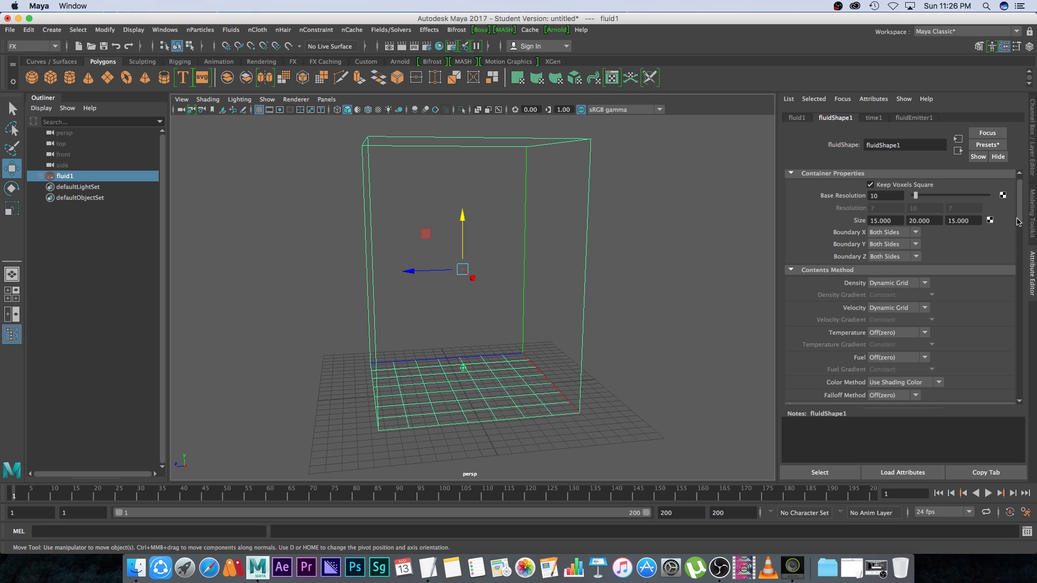
{"action": "scroll", "coordinate": [1021, 214], "scroll_direction": "down", "scroll_amount": 4}
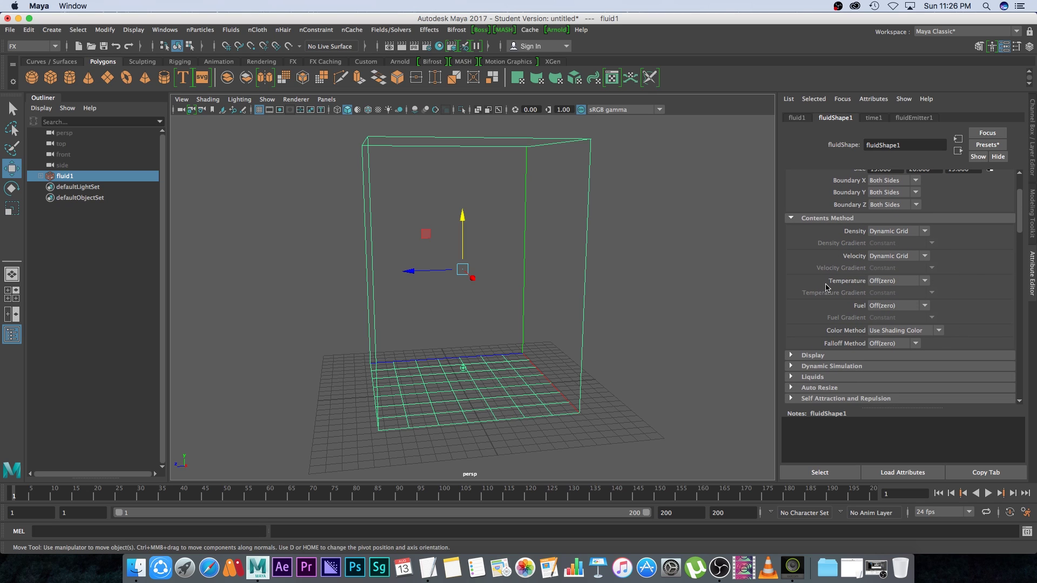
{"action": "left_click", "coordinate": [889, 282]}
{"action": "left_click", "coordinate": [899, 315]}
{"action": "left_click", "coordinate": [791, 218]}
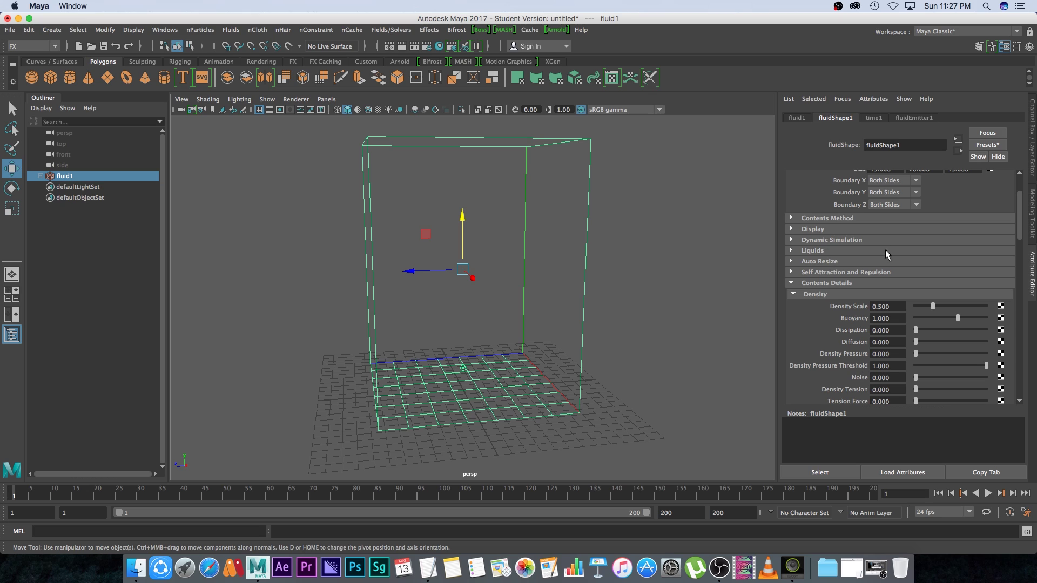
Step: Collapse the Density, Velocity and Turbulence groups within the fluid's Contents Details
{"action": "left_click", "coordinate": [791, 283]}
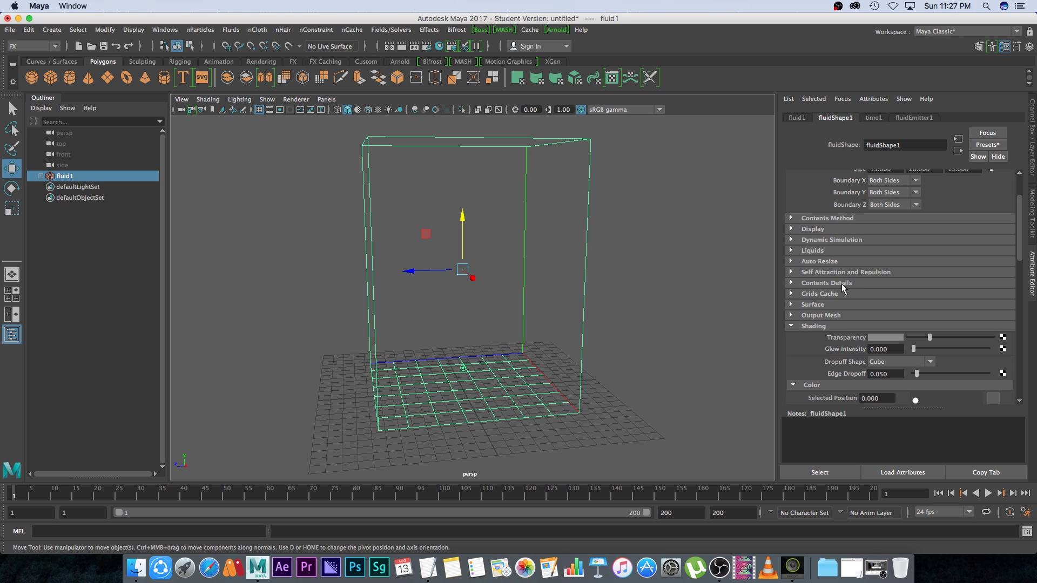
{"action": "left_click", "coordinate": [791, 283]}
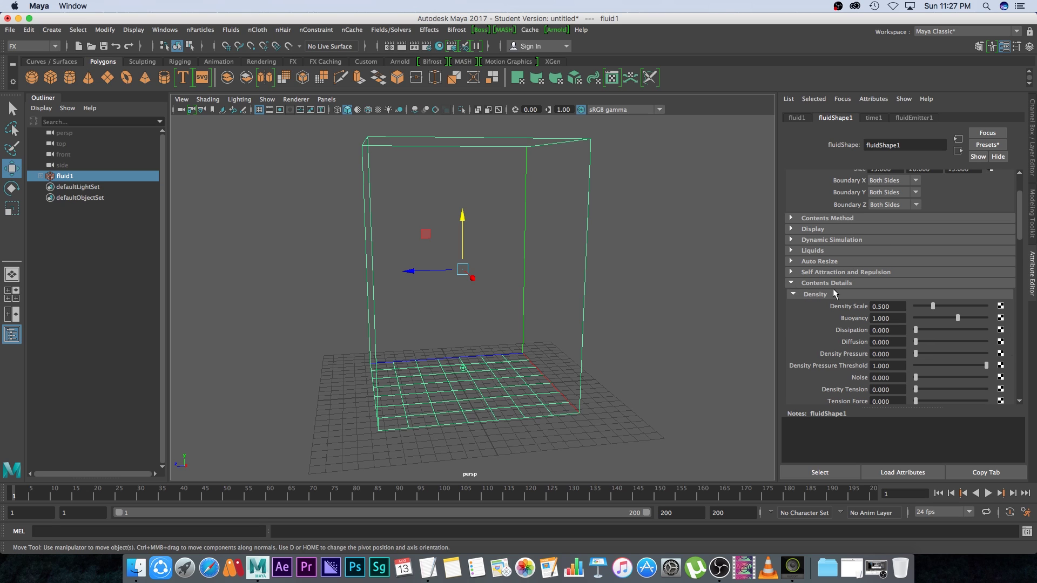
{"action": "left_click", "coordinate": [793, 295]}
{"action": "left_click", "coordinate": [794, 306]}
{"action": "left_click", "coordinate": [794, 316]}
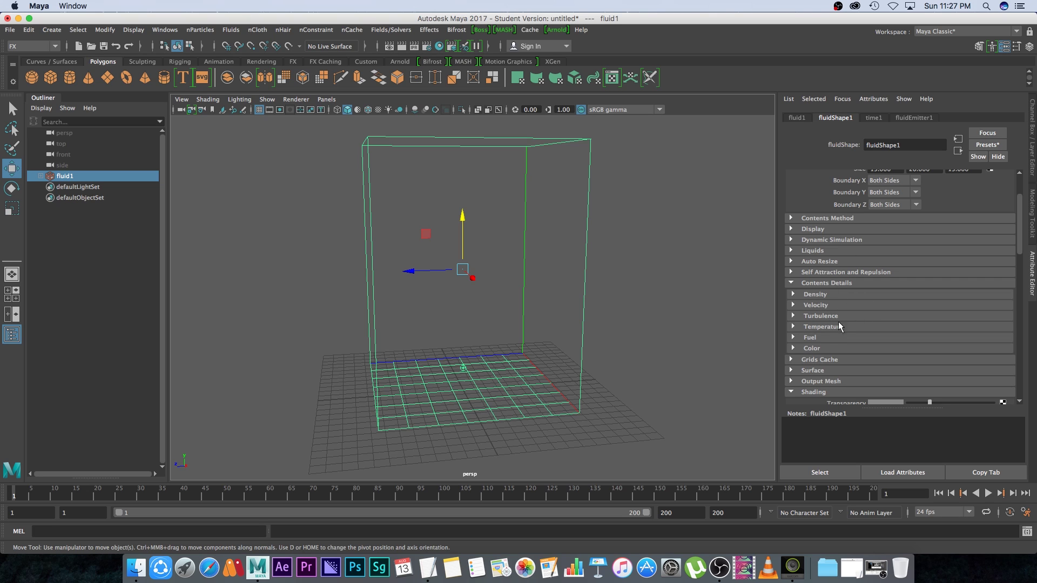
Step: Set the fluid's density Buoyancy to 1.7 and Dissipation to 0.1
{"action": "left_click", "coordinate": [794, 294]}
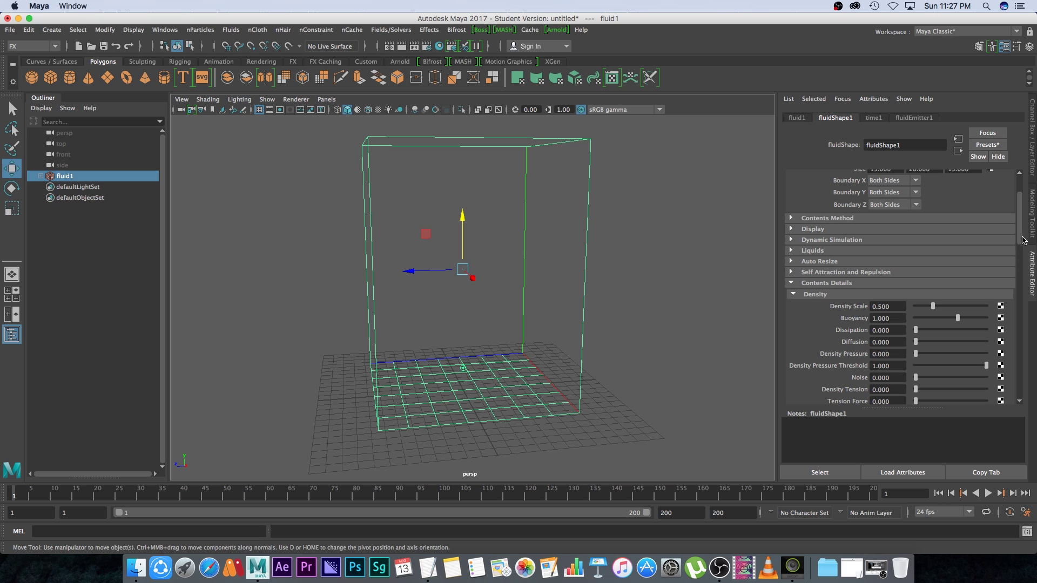
{"action": "scroll", "coordinate": [1019, 256], "scroll_direction": "down", "scroll_amount": 3}
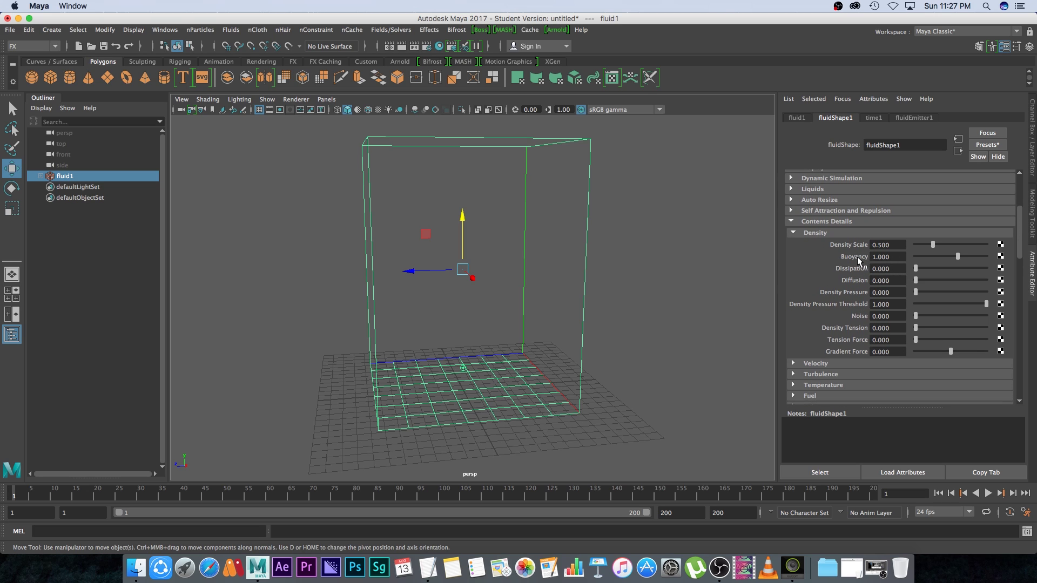
{"action": "left_click_drag", "start_coordinate": [888, 256], "coordinate": [790, 265]}
{"action": "type", "text": "1.7"}
{"action": "key", "text": "Return"}
{"action": "key", "text": "Tab"}
{"action": "type", "text": ".1"}
{"action": "key", "text": "Return"}
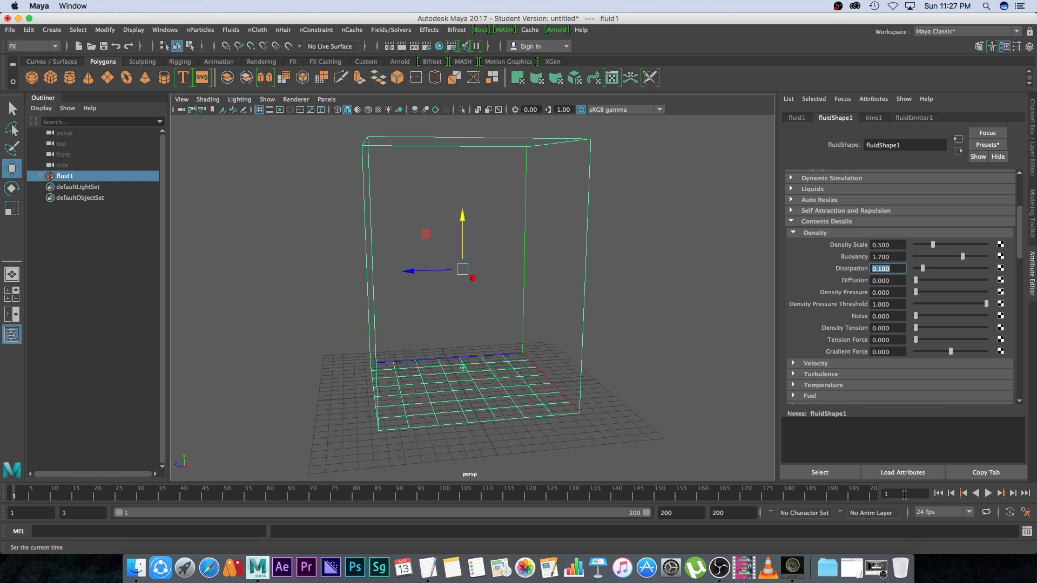
Step: Play the simulation to check the new buoyancy and dissipation, and return to the first frame
{"action": "left_click", "coordinate": [988, 493]}
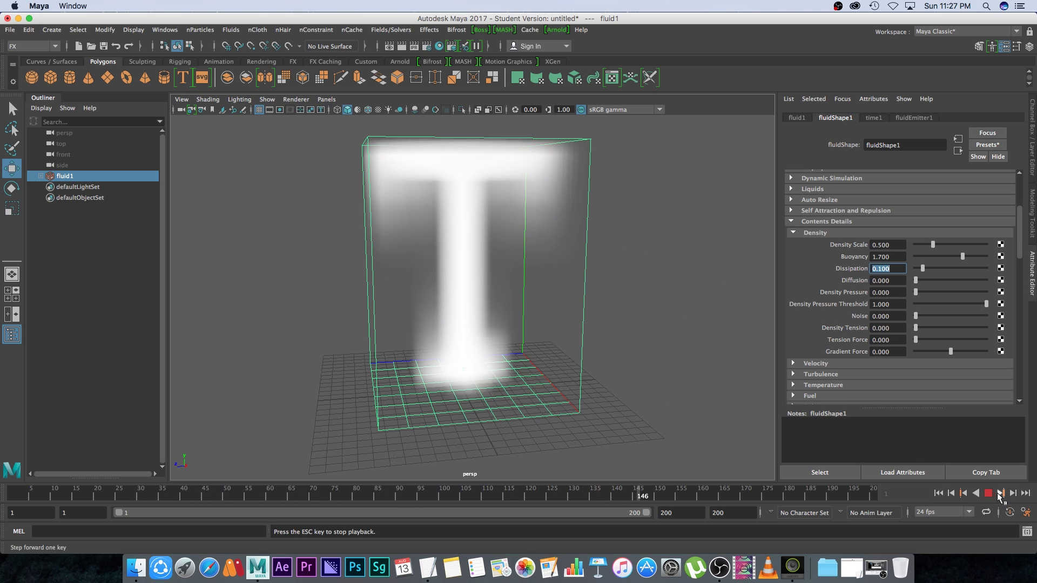
{"action": "key", "text": "Escape"}
{"action": "left_click", "coordinate": [938, 493]}
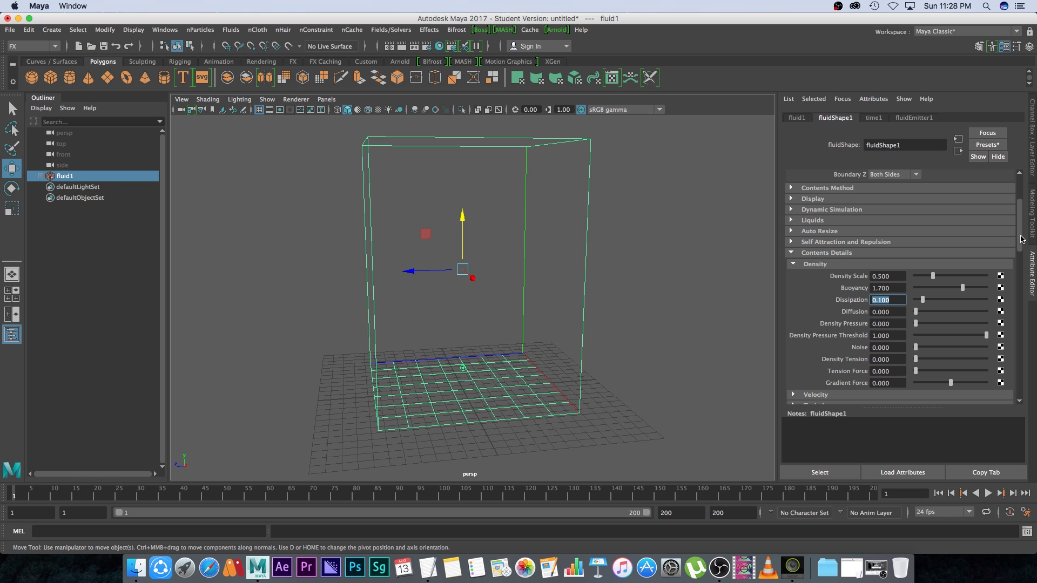
Step: Set the fluid container's Base Resolution to 30
{"action": "scroll", "coordinate": [1020, 239], "scroll_direction": "up", "scroll_amount": 5}
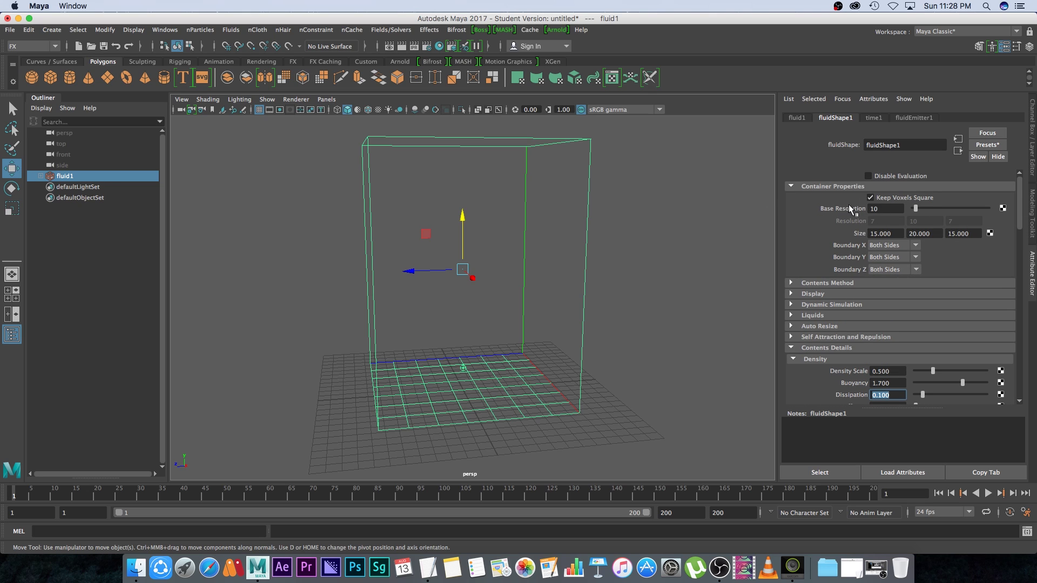
{"action": "left_click", "coordinate": [875, 208]}
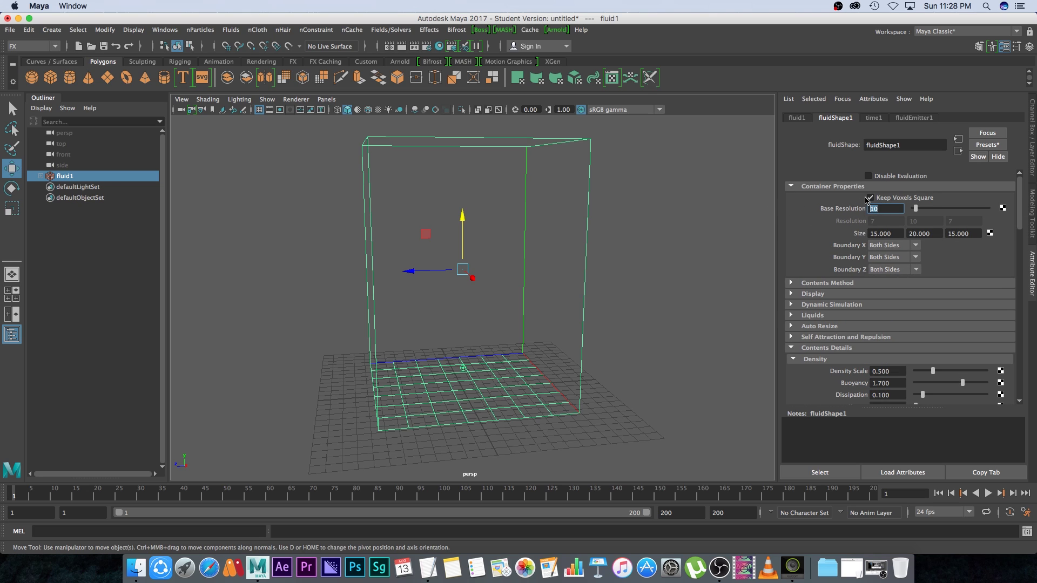
{"action": "key", "text": "Return"}
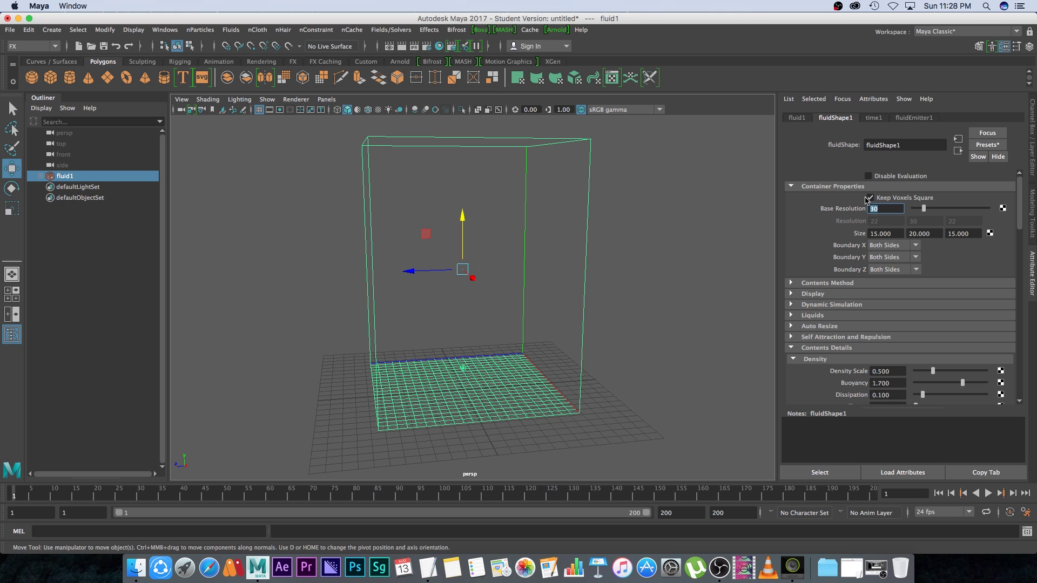
Step: Play the simulation to examine the smoke at the higher resolution, and rewind it to the start
{"action": "left_click", "coordinate": [987, 493]}
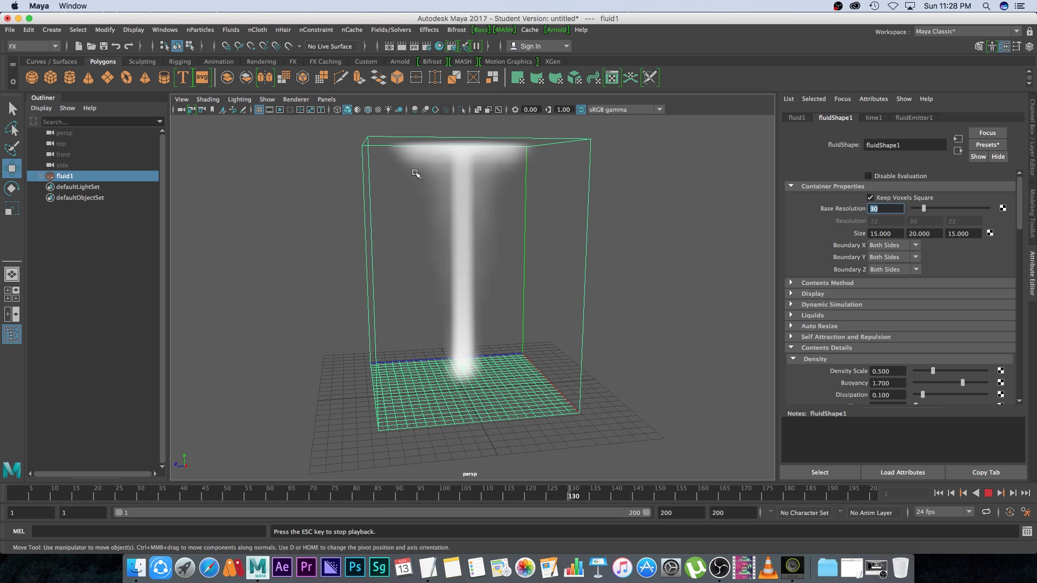
{"action": "key", "text": "Escape"}
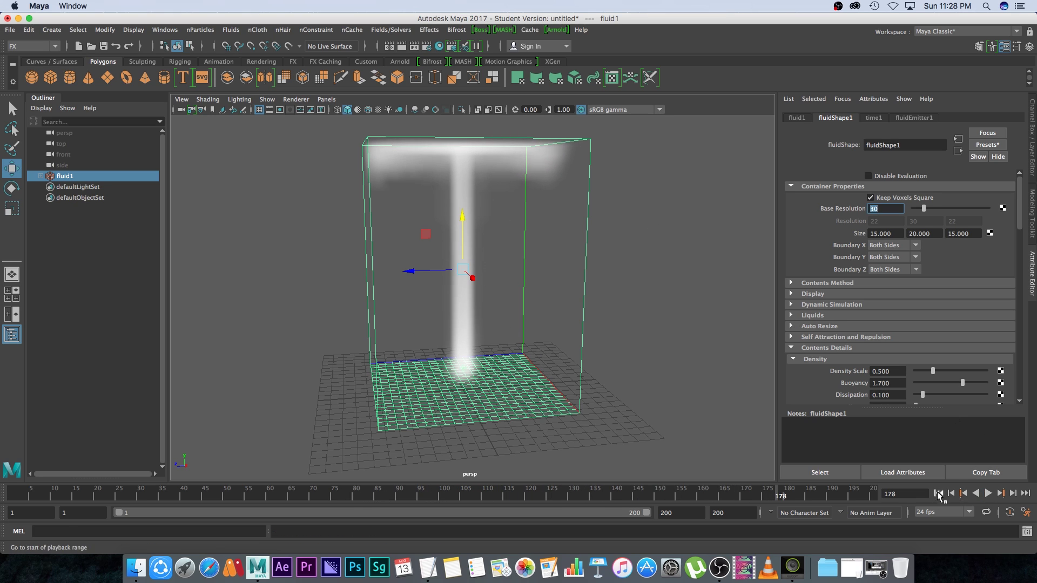
{"action": "key", "text": "alt+shift+v"}
Step: Set the fluid's velocity Swirl to about 3.8 and velocity Noise to about 0.35
{"action": "left_click_drag", "start_coordinate": [1020, 211], "coordinate": [1020, 242]}
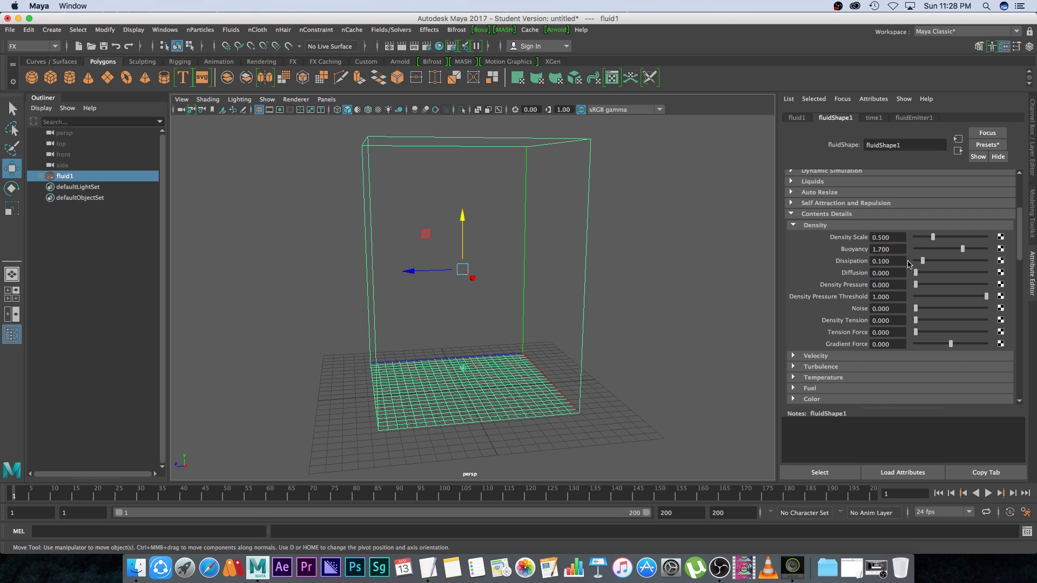
{"action": "left_click", "coordinate": [793, 225]}
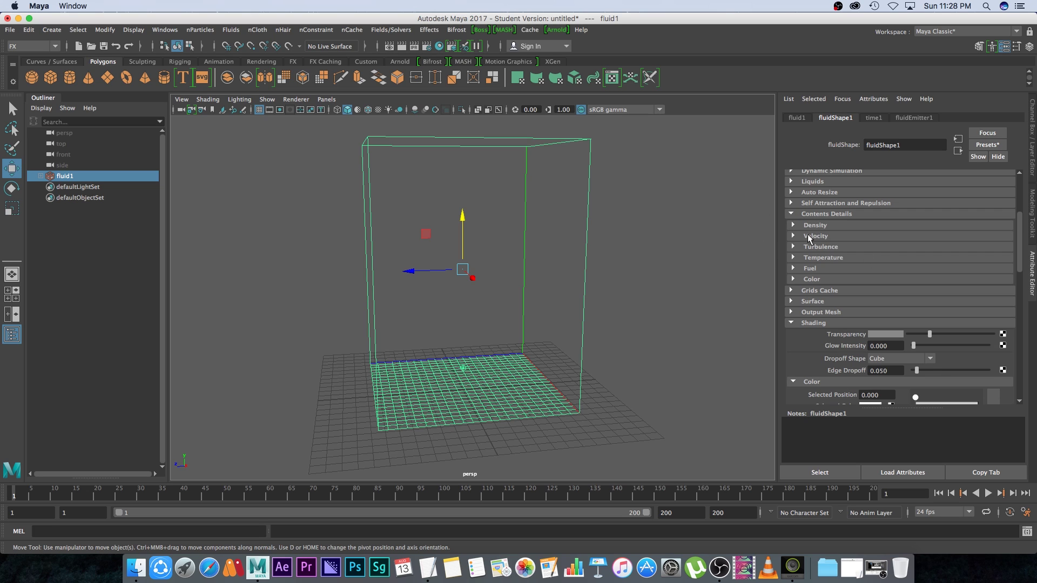
{"action": "left_click", "coordinate": [793, 236]}
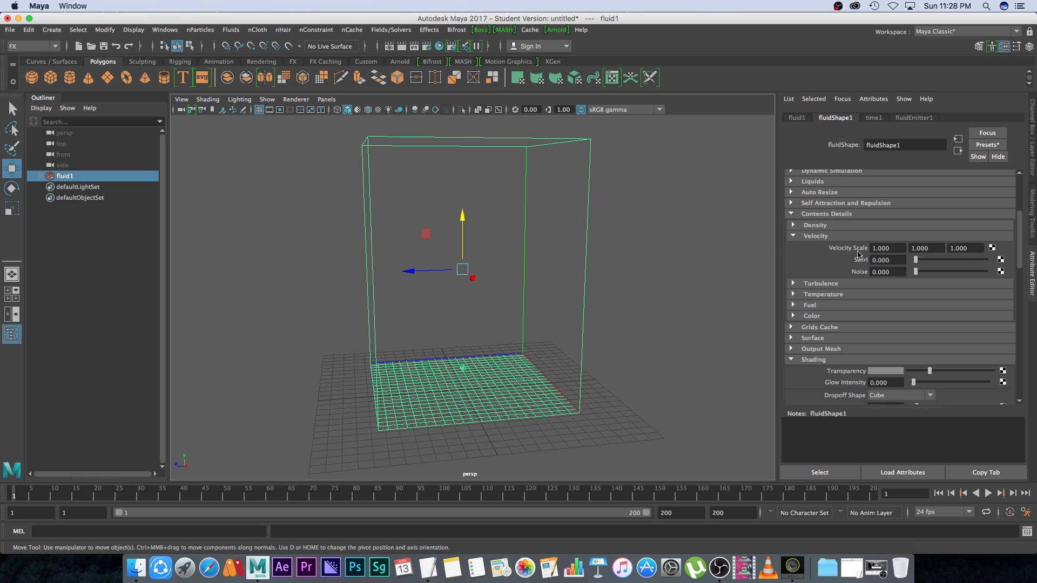
{"action": "left_click_drag", "start_coordinate": [919, 262], "coordinate": [943, 262]}
{"action": "left_click_drag", "start_coordinate": [918, 273], "coordinate": [940, 272]}
Step: Play the simulation to check the effect of swirl and noise on the smoke, and return to the first frame
{"action": "left_click", "coordinate": [987, 493]}
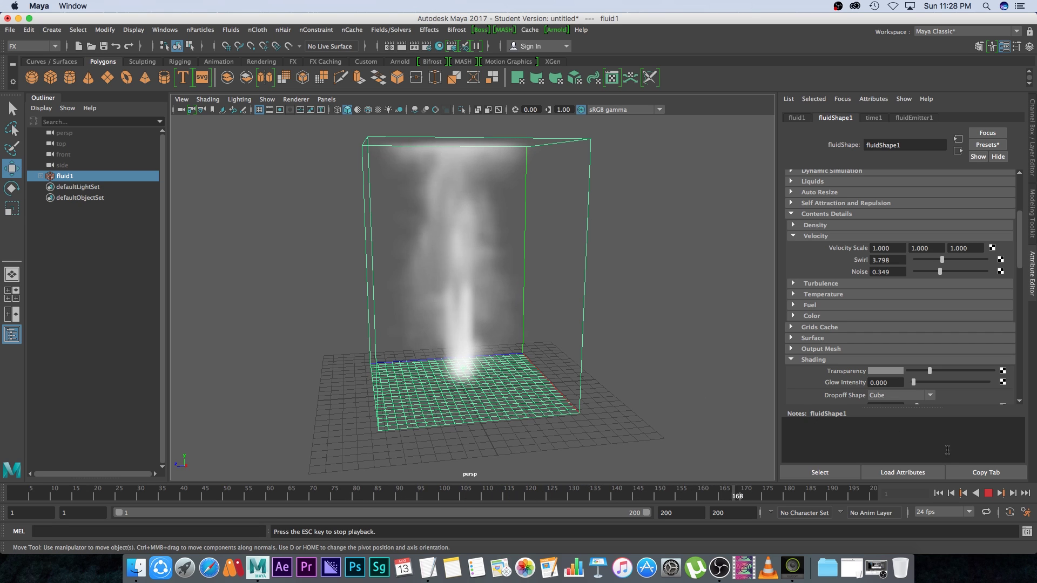
{"action": "key", "text": "Escape"}
{"action": "key", "text": "alt+shift+v"}
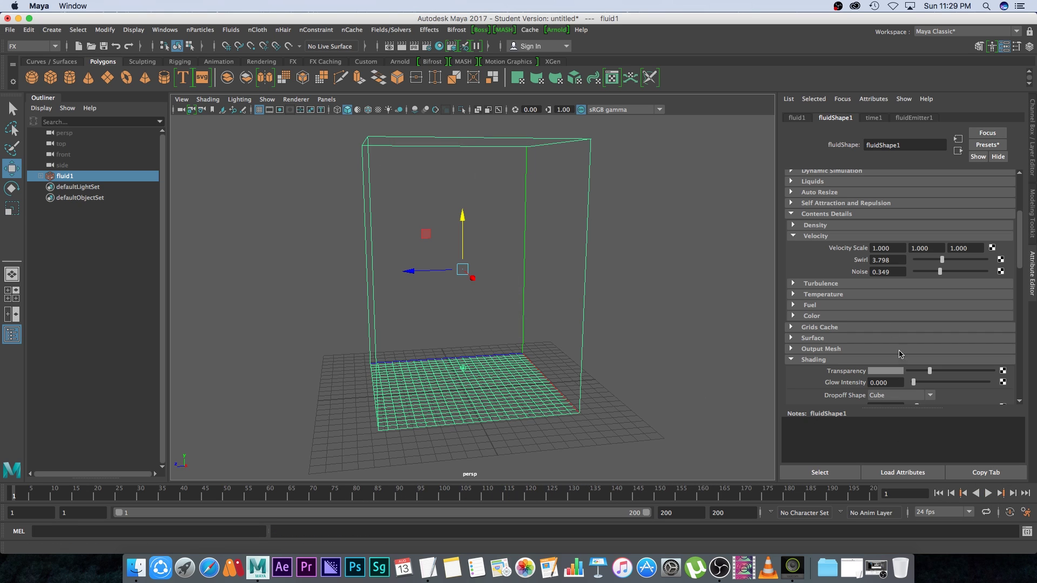
Step: Try a fluid turbulence Strength of 1 and play the simulation to examine its effect on the smoke
{"action": "left_click", "coordinate": [793, 283]}
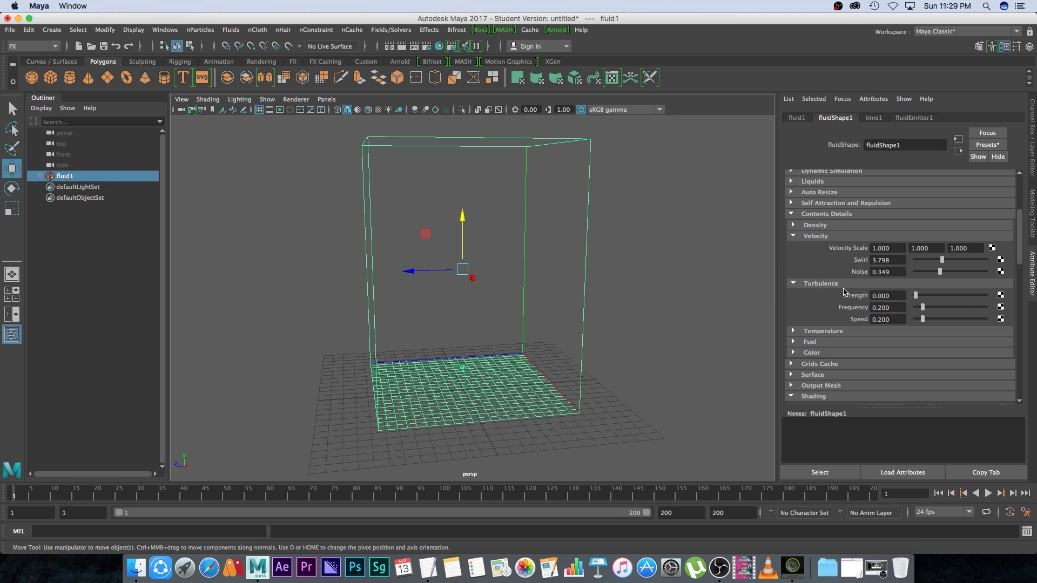
{"action": "left_click", "coordinate": [906, 299]}
{"action": "type", "text": "1"}
{"action": "key", "text": "Return"}
{"action": "left_click", "coordinate": [988, 493]}
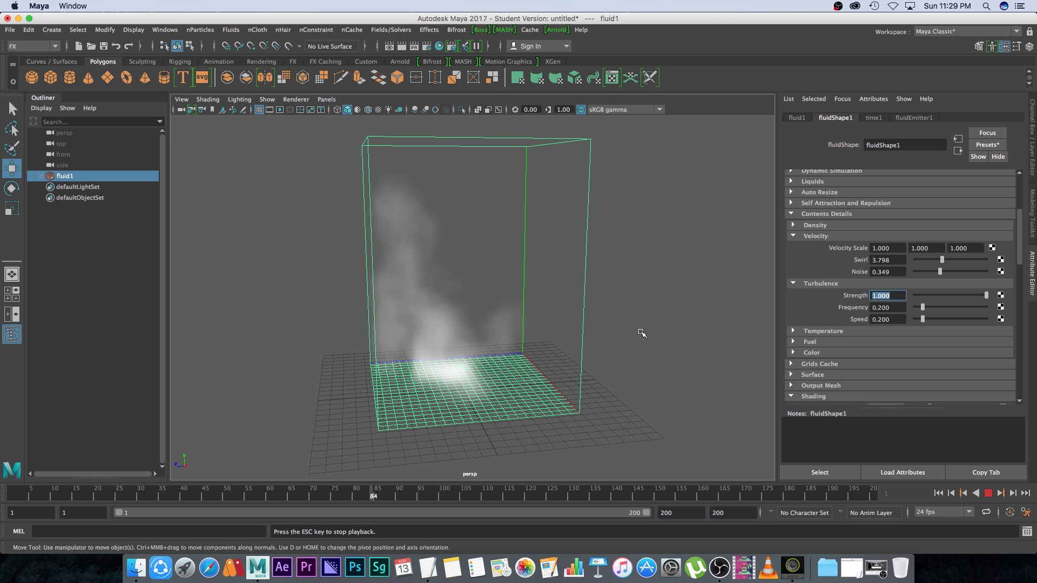
{"action": "key", "text": "Escape"}
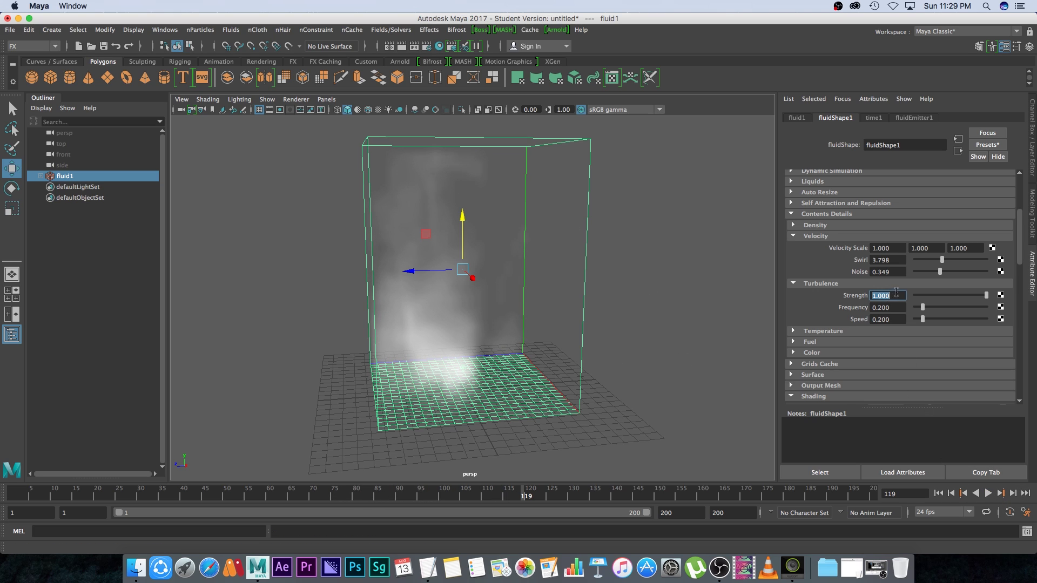
Step: Try a turbulence Strength of 0.05 and replay the simulation from the first frame
{"action": "type", "text": "0.05"}
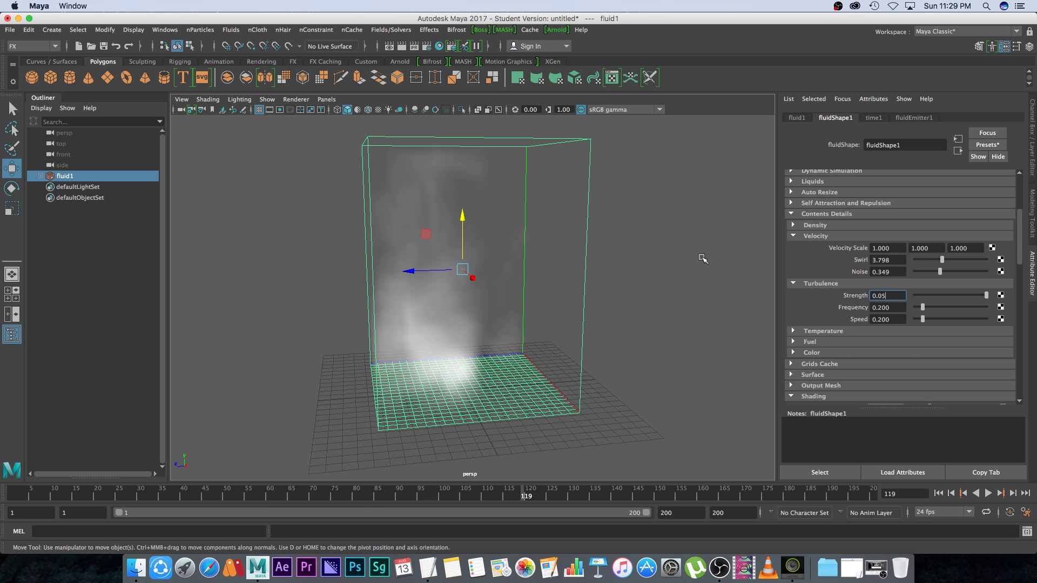
{"action": "key", "text": "Return"}
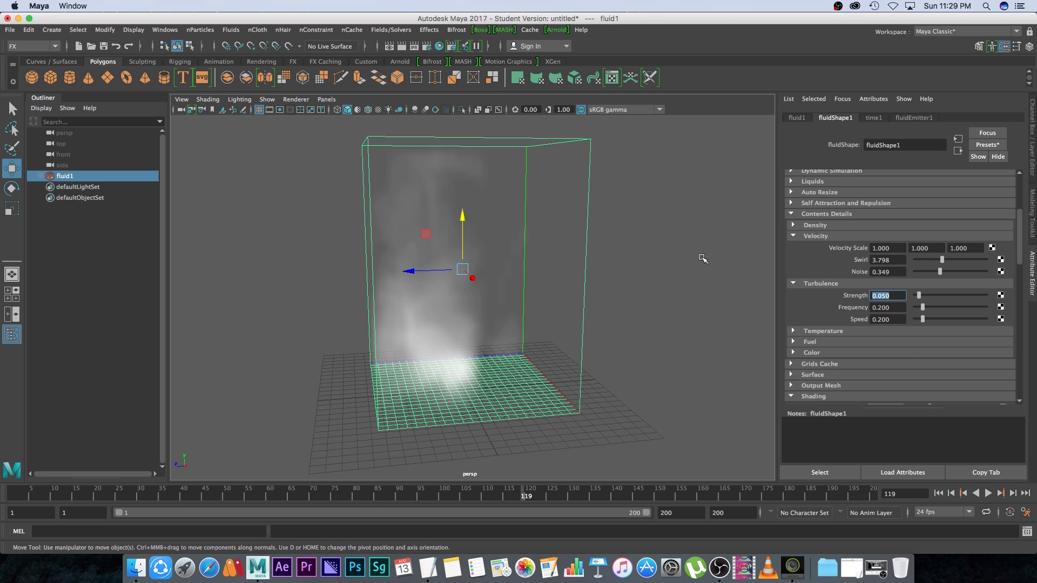
{"action": "left_click", "coordinate": [938, 493]}
{"action": "left_click", "coordinate": [986, 493]}
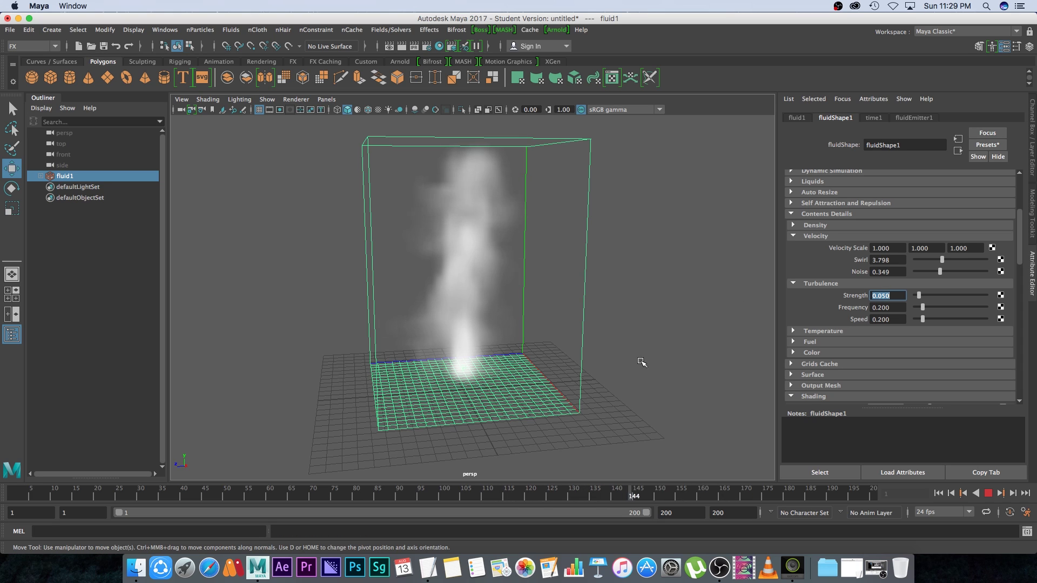
{"action": "left_click", "coordinate": [989, 494]}
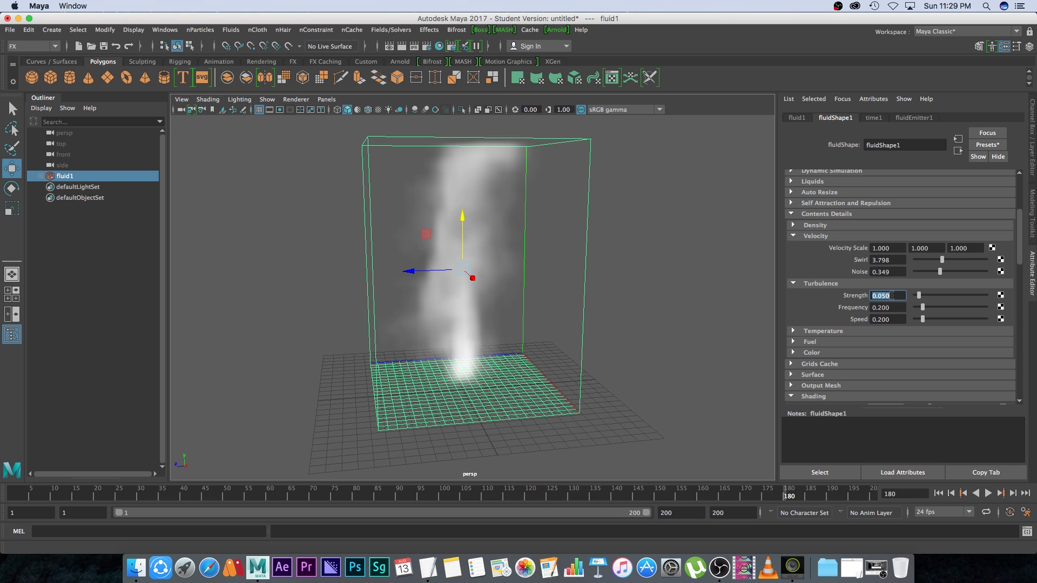
Step: Set the fluid's turbulence Strength to 0.03 and collapse the contents settings
{"action": "type", "text": "0.03"}
{"action": "key", "text": "Return"}
{"action": "left_click", "coordinate": [794, 284]}
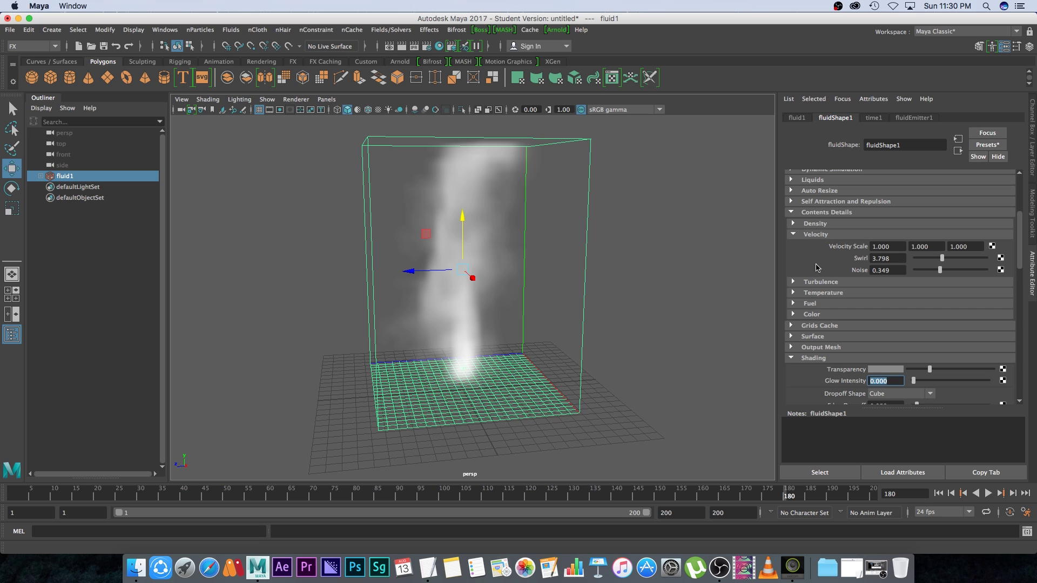
{"action": "left_click", "coordinate": [792, 213]}
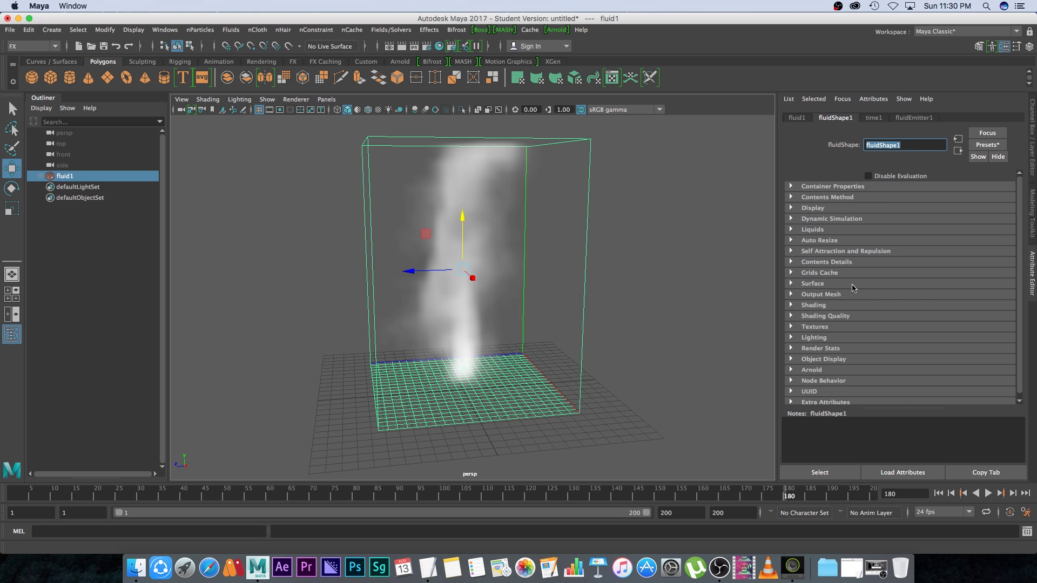
Step: Enable Texture Color, Texture Incandescence and Texture Opacity for the fluid
{"action": "left_click", "coordinate": [797, 327]}
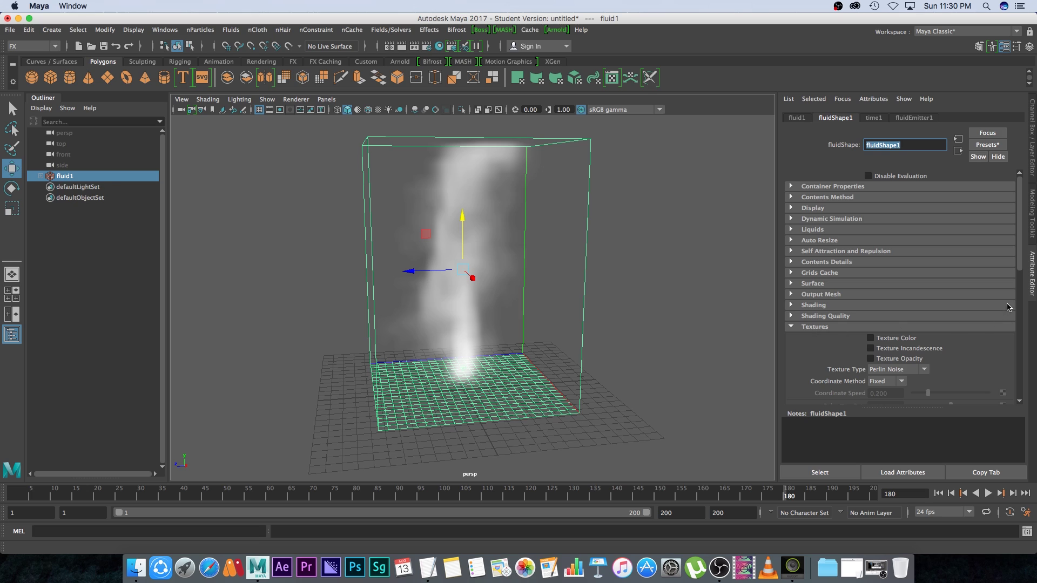
{"action": "scroll", "coordinate": [961, 269], "scroll_direction": "down", "scroll_amount": 3}
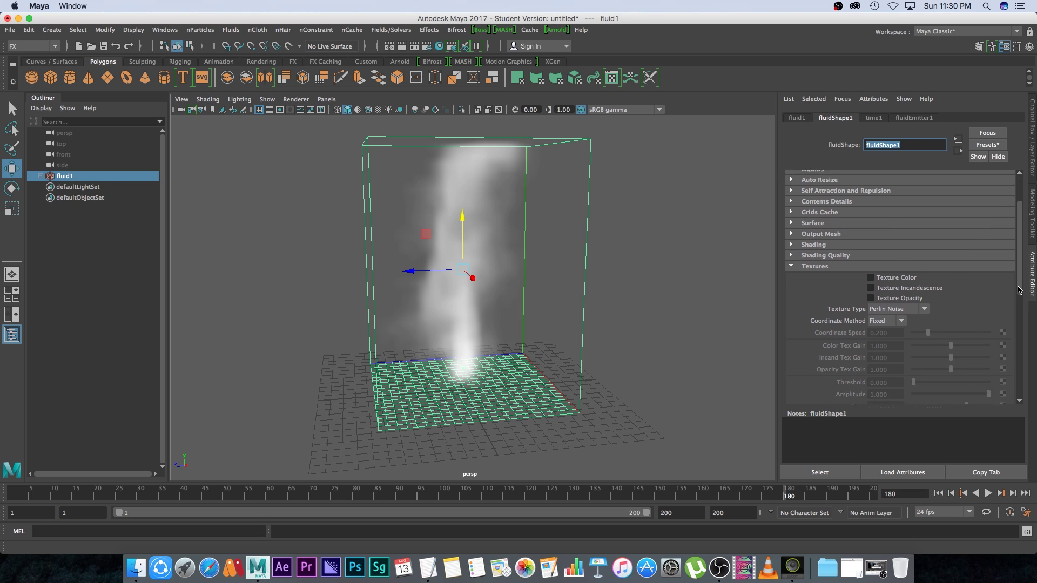
{"action": "left_click", "coordinate": [871, 270]}
{"action": "left_click", "coordinate": [870, 281]}
{"action": "left_click", "coordinate": [870, 291]}
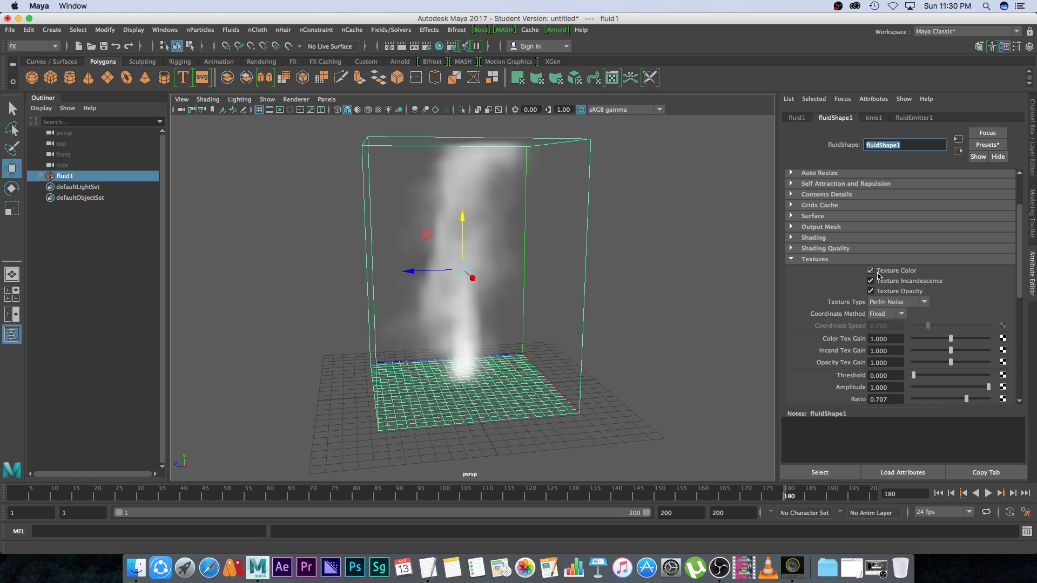
Step: Render the textured smoke with Arnold to check its look, and close the render window
{"action": "left_click", "coordinate": [556, 30]}
{"action": "left_click", "coordinate": [588, 49]}
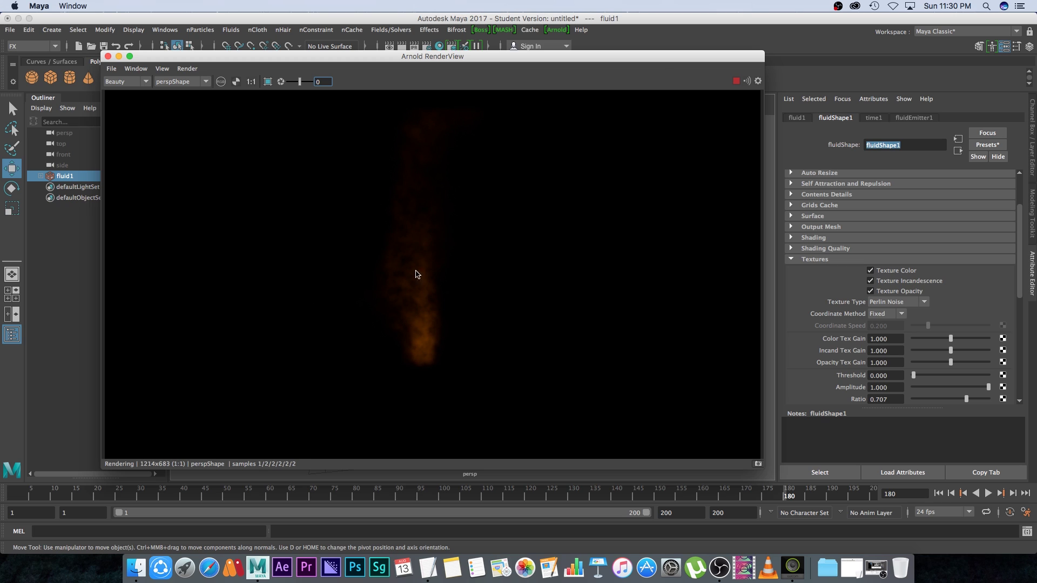
{"action": "left_click", "coordinate": [108, 56]}
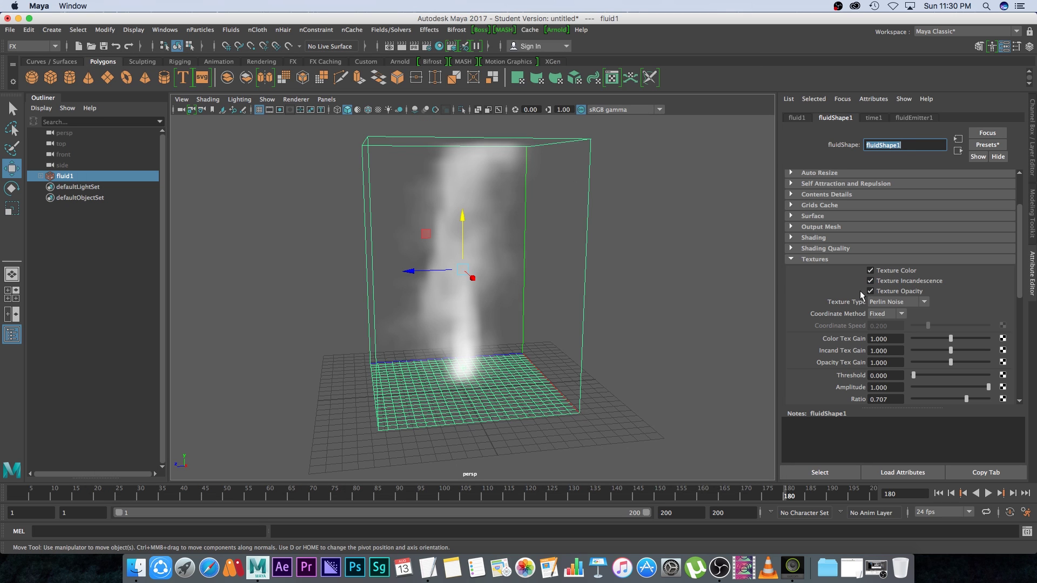
Step: Look through the available fluid texture types, keeping Perlin Noise, and collapse the texture settings
{"action": "left_click", "coordinate": [905, 303]}
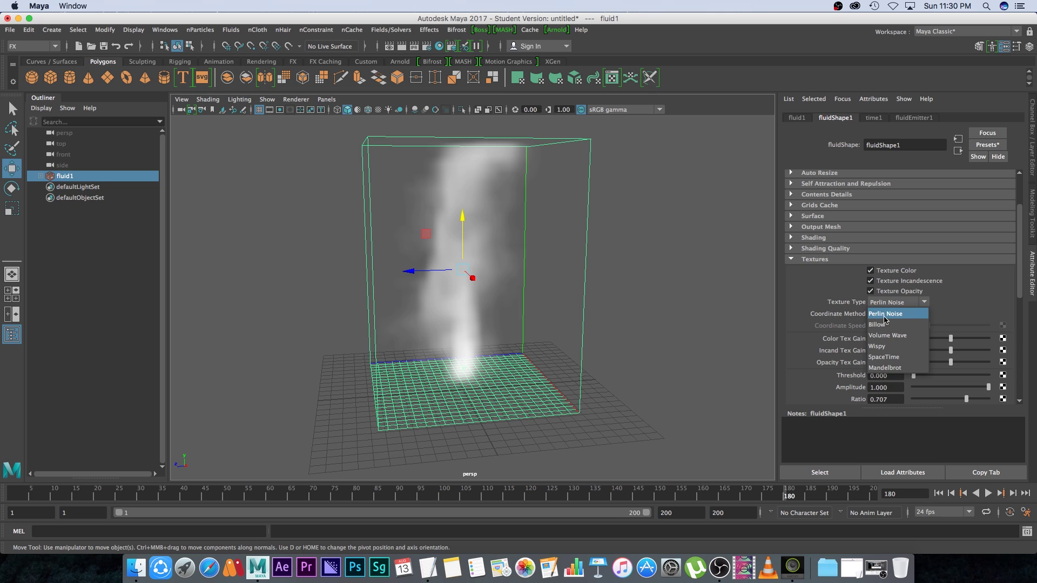
{"action": "left_click", "coordinate": [889, 314]}
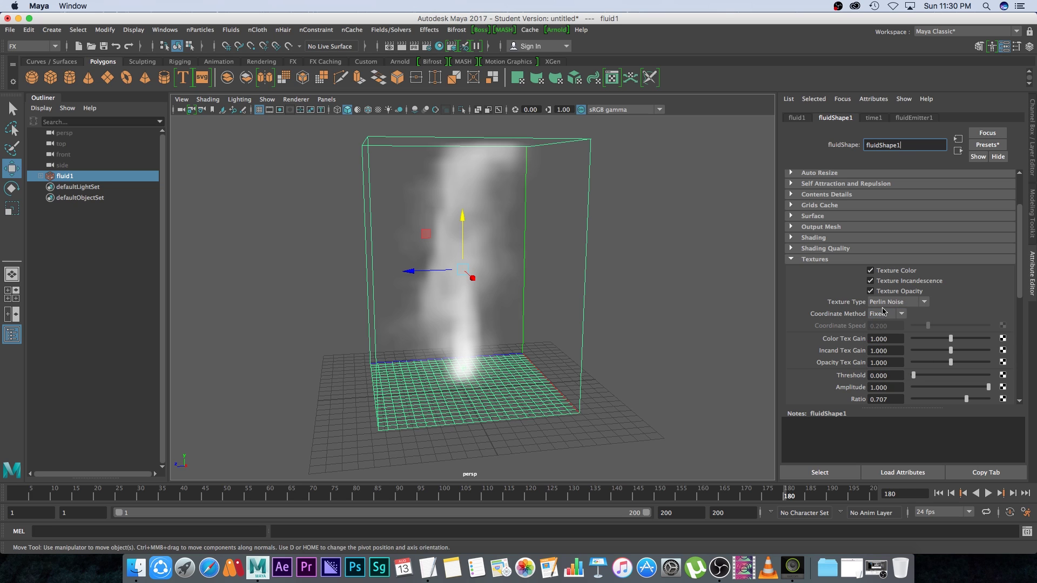
{"action": "left_click", "coordinate": [915, 304]}
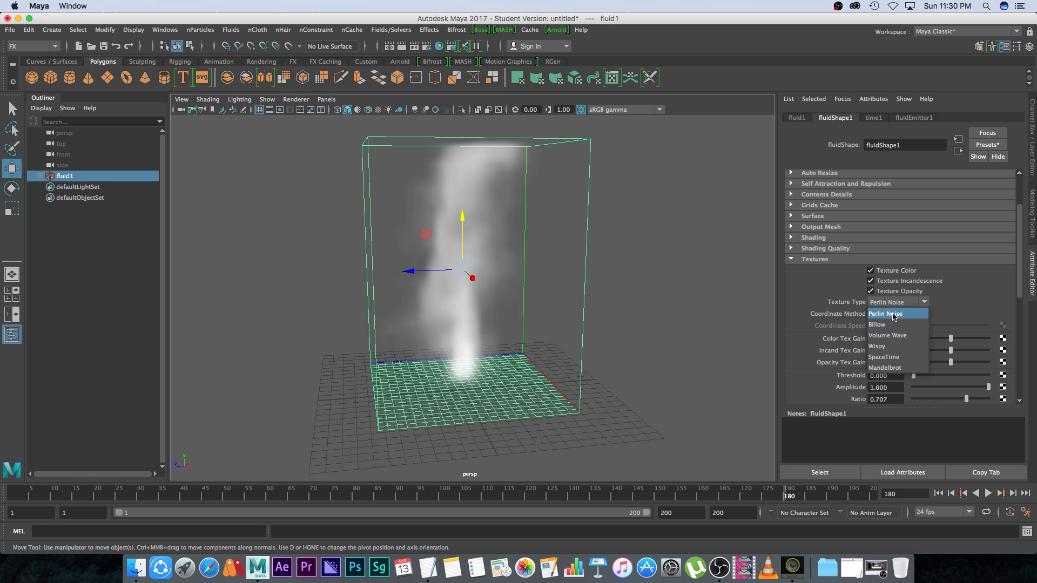
{"action": "left_click", "coordinate": [1024, 275]}
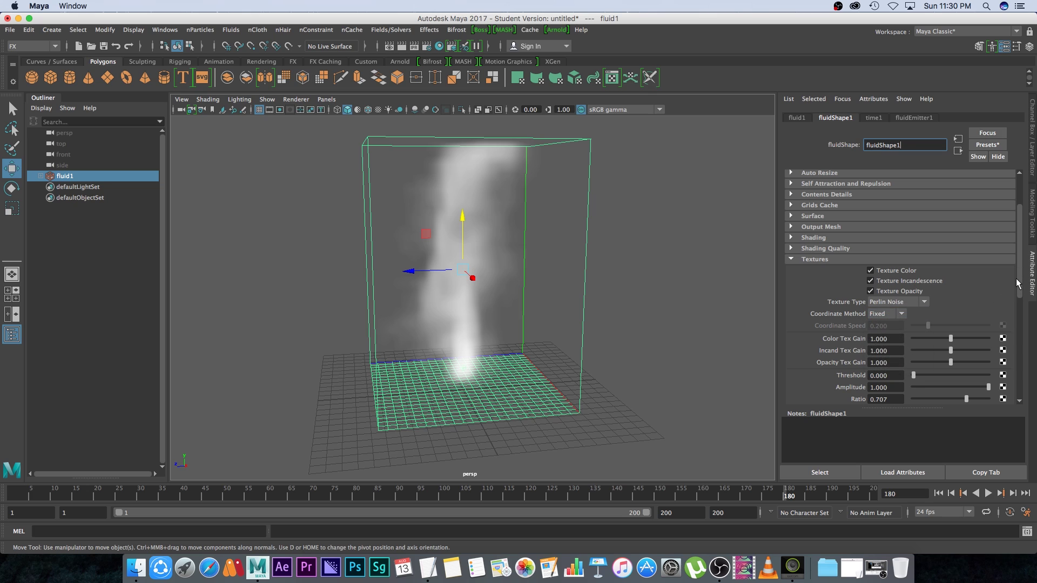
{"action": "left_click_drag", "start_coordinate": [1020, 276], "coordinate": [1018, 269]}
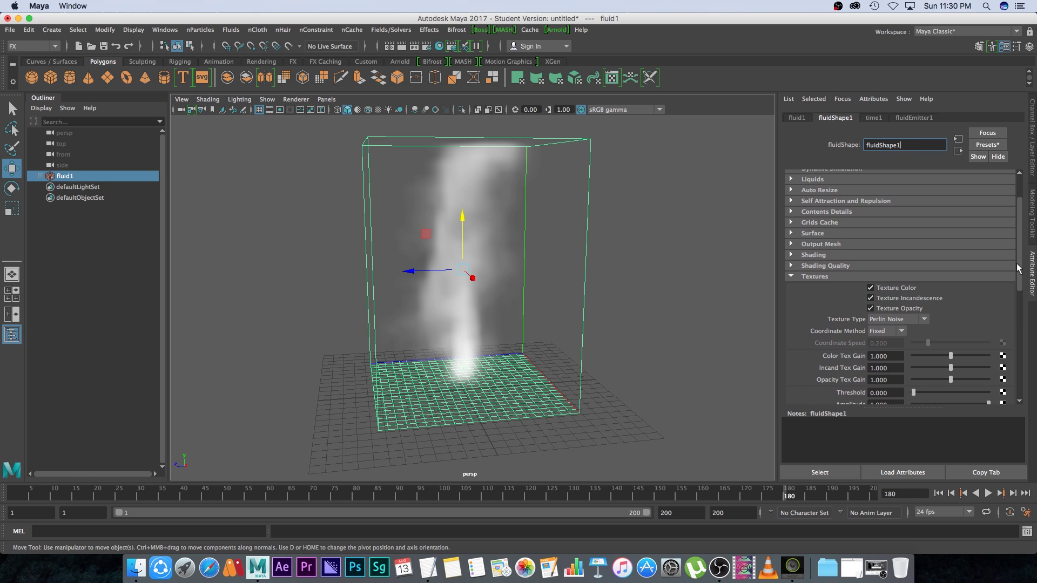
{"action": "left_click", "coordinate": [869, 276]}
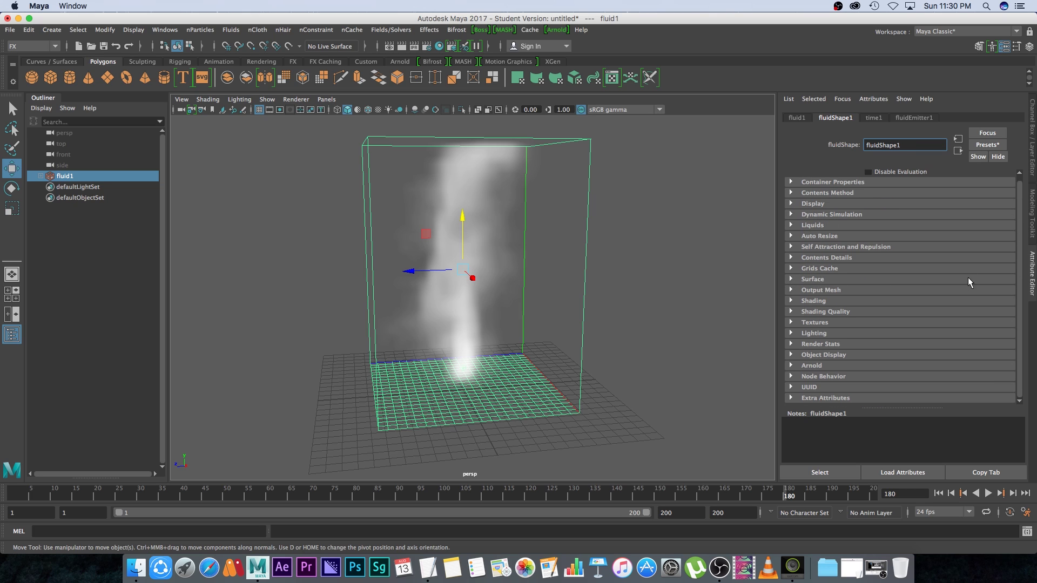
Step: Show the fluid's incandescence shading and a smaller live Arnold render beside a closer view of the smoke
{"action": "left_click", "coordinate": [791, 301]}
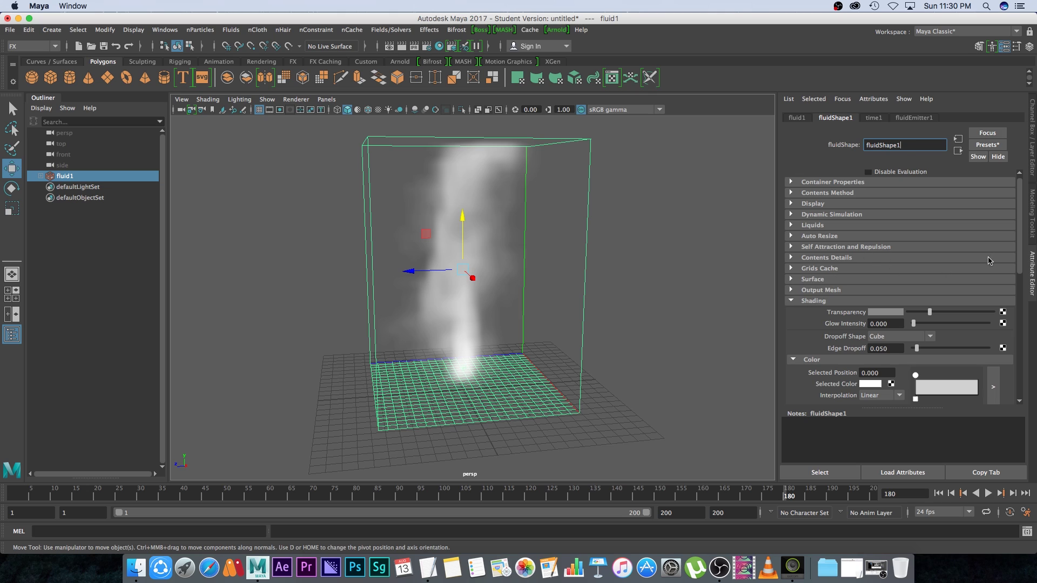
{"action": "scroll", "coordinate": [1021, 256], "scroll_direction": "down", "scroll_amount": 8}
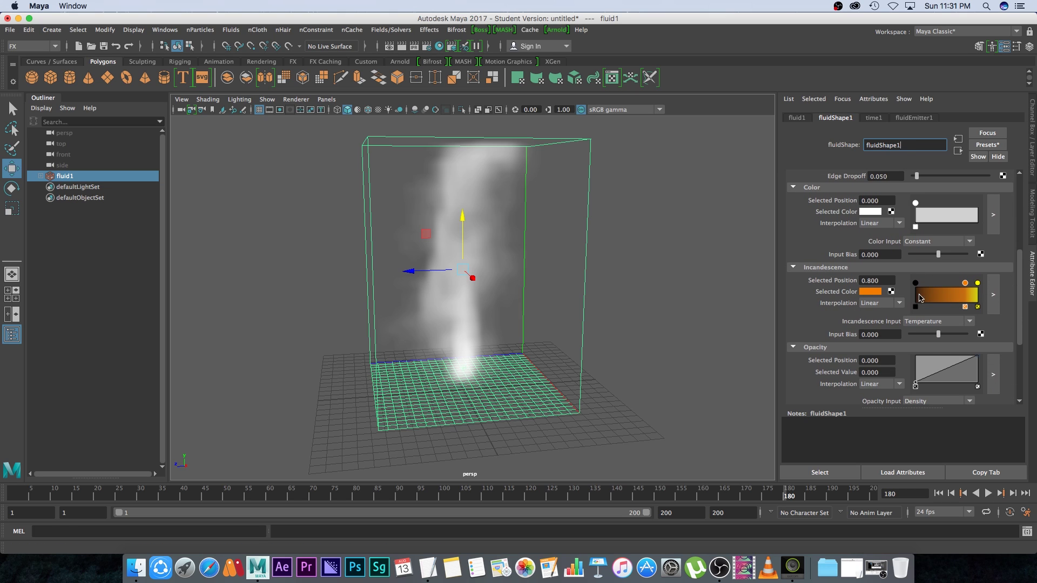
{"action": "left_click", "coordinate": [556, 29]}
{"action": "left_click", "coordinate": [566, 41]}
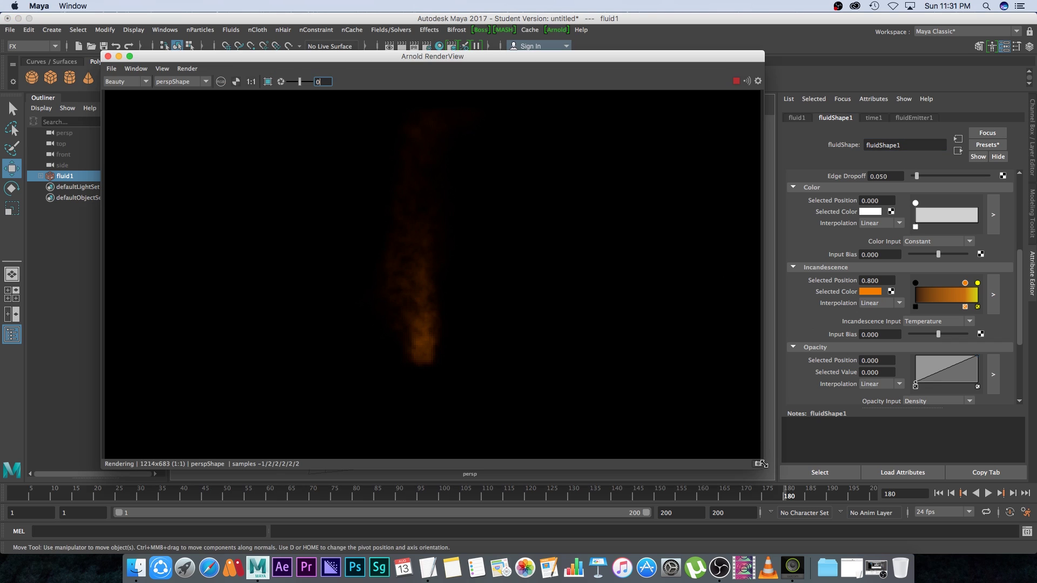
{"action": "left_click_drag", "start_coordinate": [758, 468], "coordinate": [428, 415]}
{"action": "right_click_drag", "start_coordinate": [504, 293], "coordinate": [683, 285], "text": "alt"}
Step: Change the Incandescence ramp's black start color to white, move its orange marker to about 0.41, and close the render window
{"action": "left_click_drag", "start_coordinate": [915, 283], "coordinate": [915, 283]}
{"action": "left_click", "coordinate": [871, 292]}
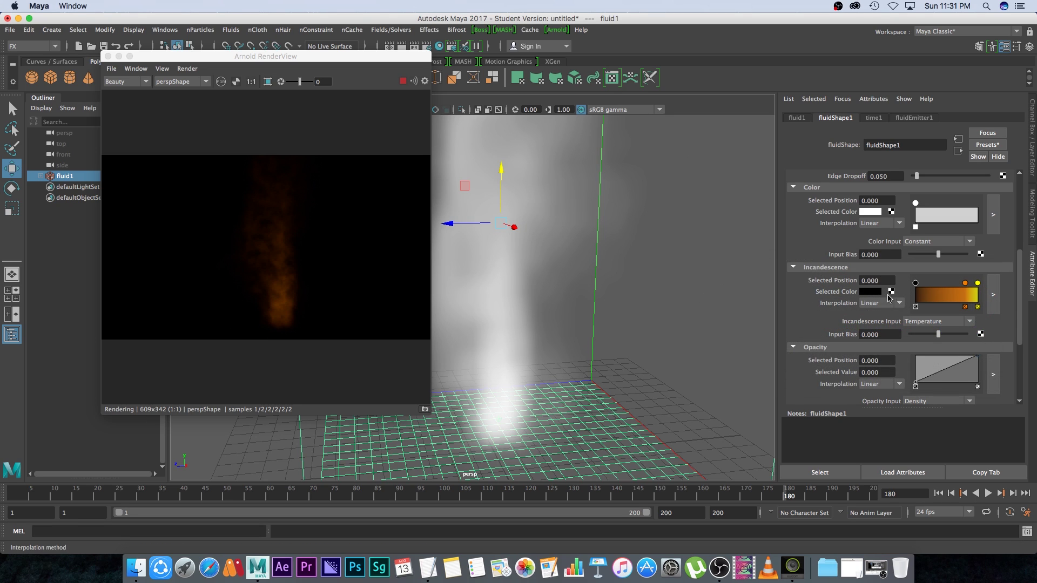
{"action": "left_click", "coordinate": [870, 291]}
{"action": "left_click", "coordinate": [949, 300]}
{"action": "left_click", "coordinate": [628, 249]}
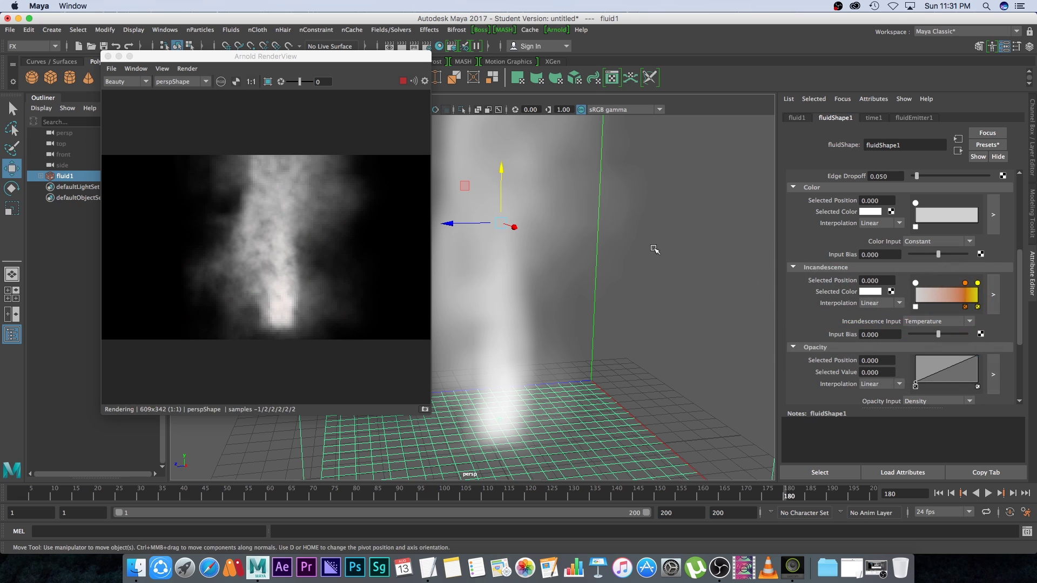
{"action": "left_click_drag", "start_coordinate": [964, 283], "coordinate": [940, 282]}
{"action": "left_click", "coordinate": [108, 56]}
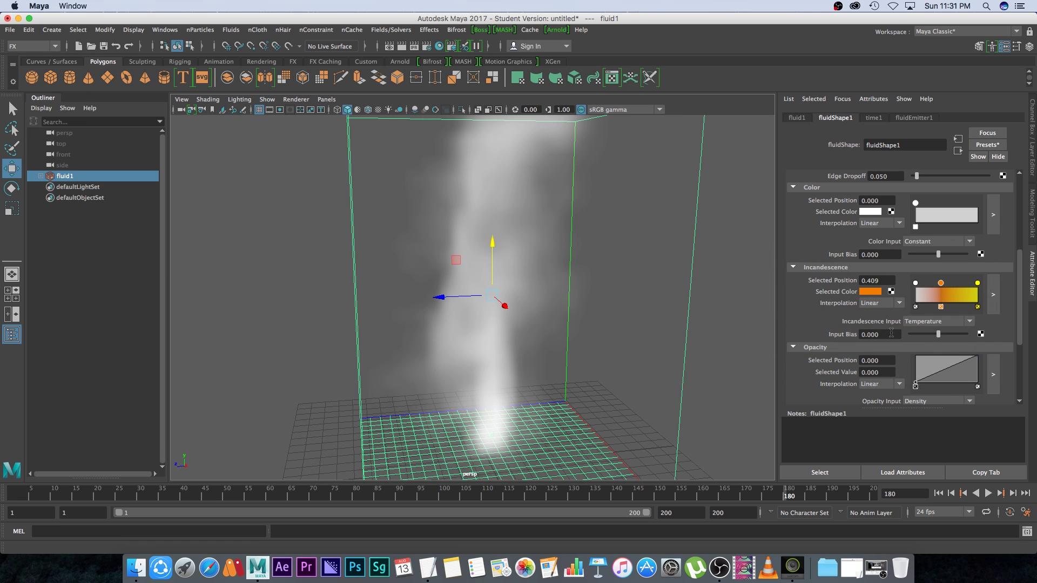
Step: Enable Self Shadow in the fluid's lighting settings
{"action": "scroll", "coordinate": [884, 350], "scroll_direction": "down", "scroll_amount": 6}
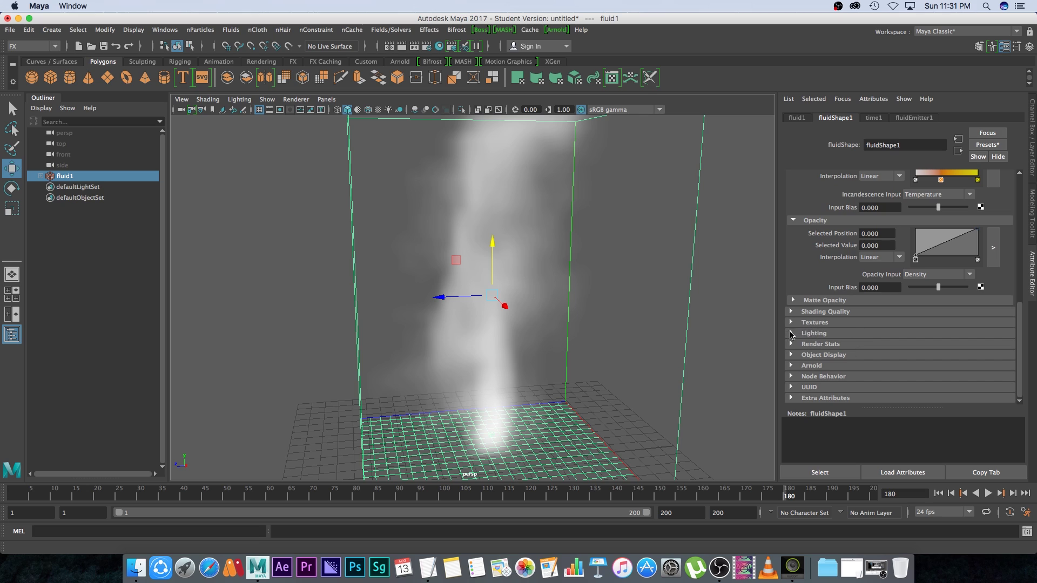
{"action": "left_click", "coordinate": [790, 334]}
{"action": "scroll", "coordinate": [1013, 310], "scroll_direction": "down", "scroll_amount": 3}
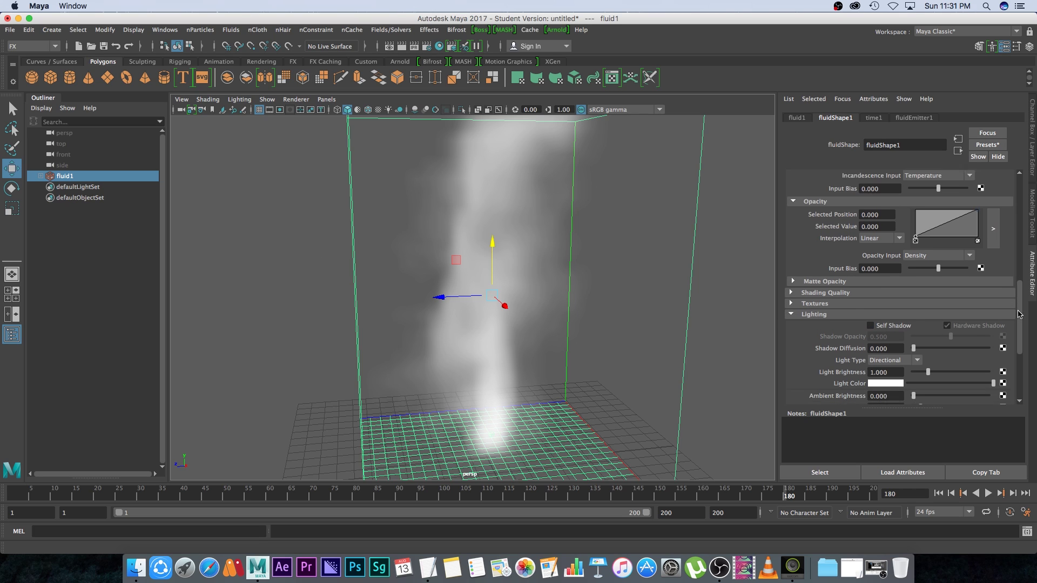
{"action": "left_click", "coordinate": [869, 268]}
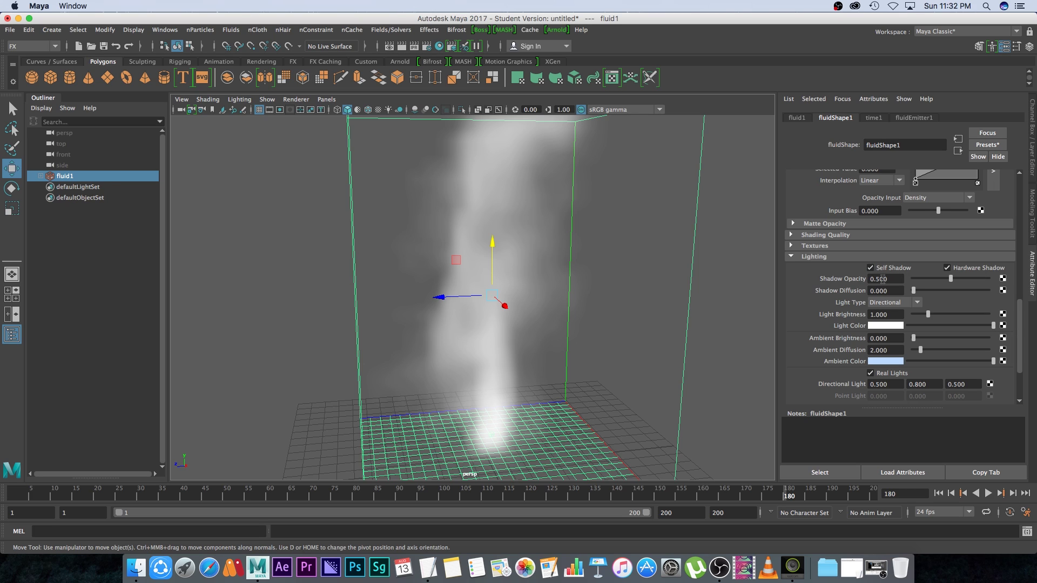
Step: Render the smoke with Arnold to check its self-shadowing and new incandescence
{"action": "left_click", "coordinate": [556, 29]}
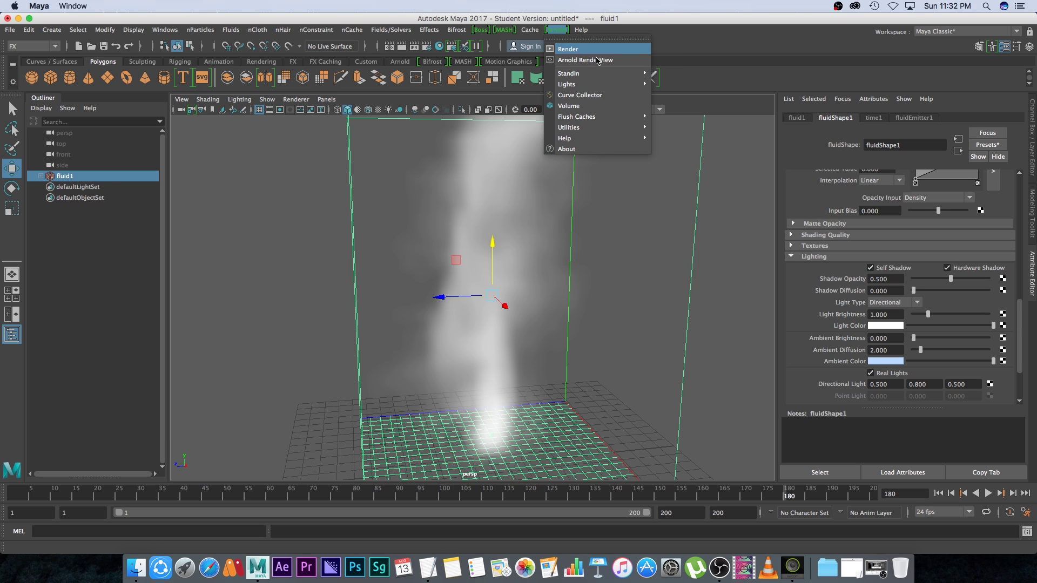
{"action": "left_click", "coordinate": [589, 54]}
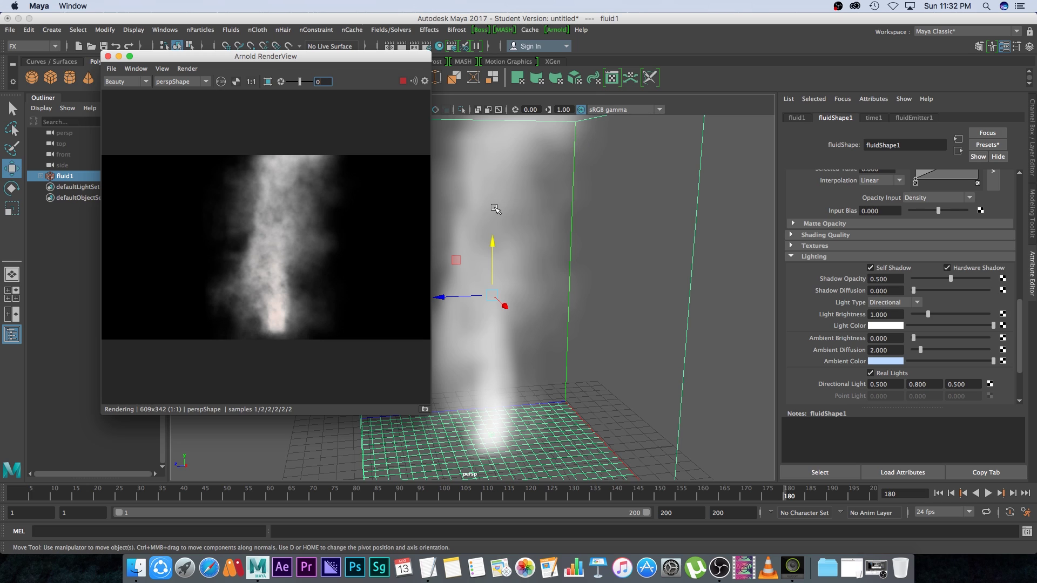
{"action": "left_click", "coordinate": [617, 142]}
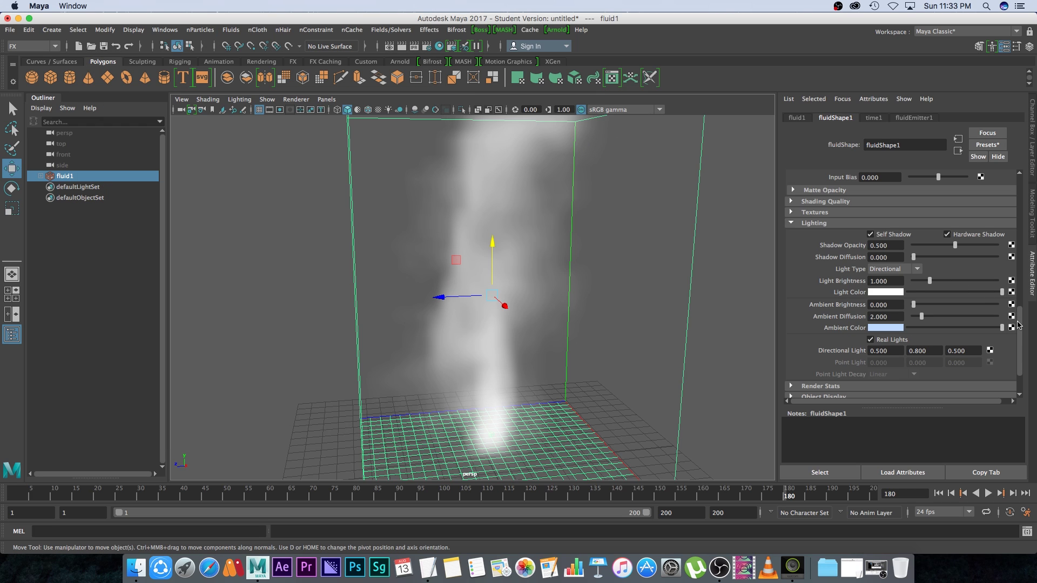
Step: Set the fluid container's Base Resolution to 60 and return to the first frame
{"action": "left_click_drag", "start_coordinate": [1021, 324], "coordinate": [1025, 190]}
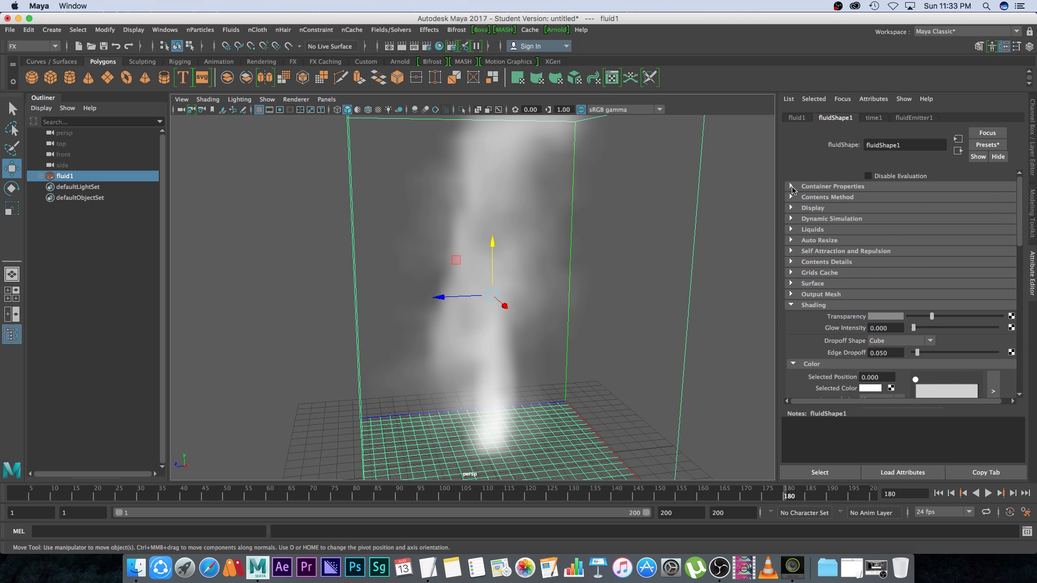
{"action": "left_click", "coordinate": [792, 186]}
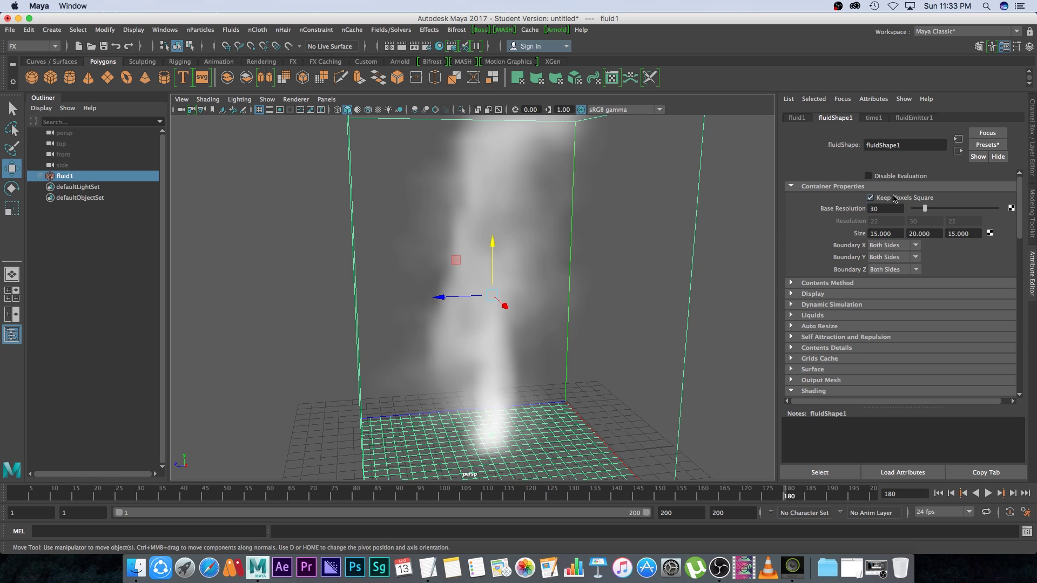
{"action": "left_click_drag", "start_coordinate": [882, 211], "coordinate": [822, 215]}
{"action": "left_click", "coordinate": [937, 493]}
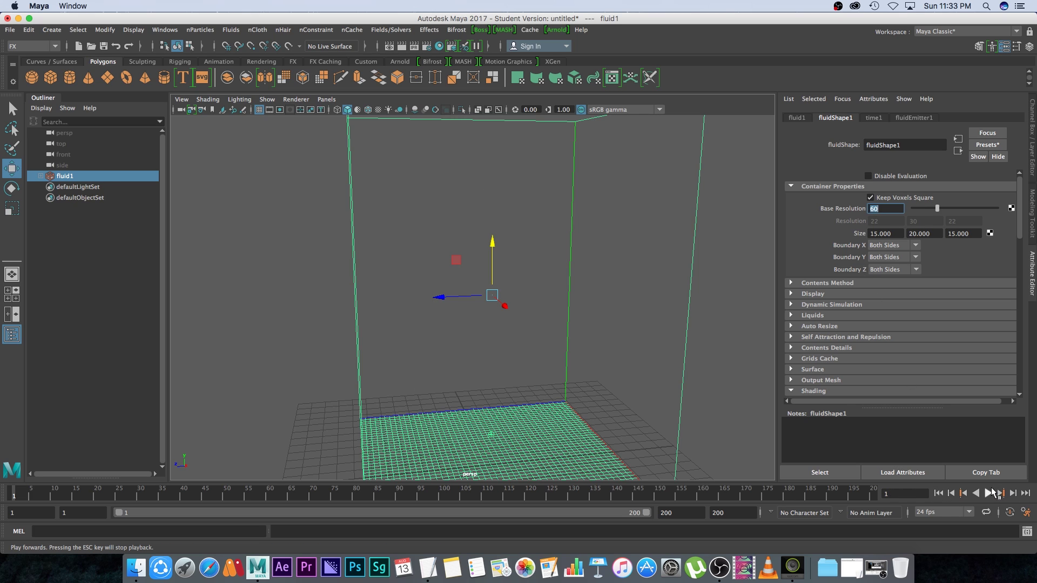
Step: Play the simulation from the first frame to preview the smoke at the higher resolution, stopping near frame 169
{"action": "left_click", "coordinate": [987, 493]}
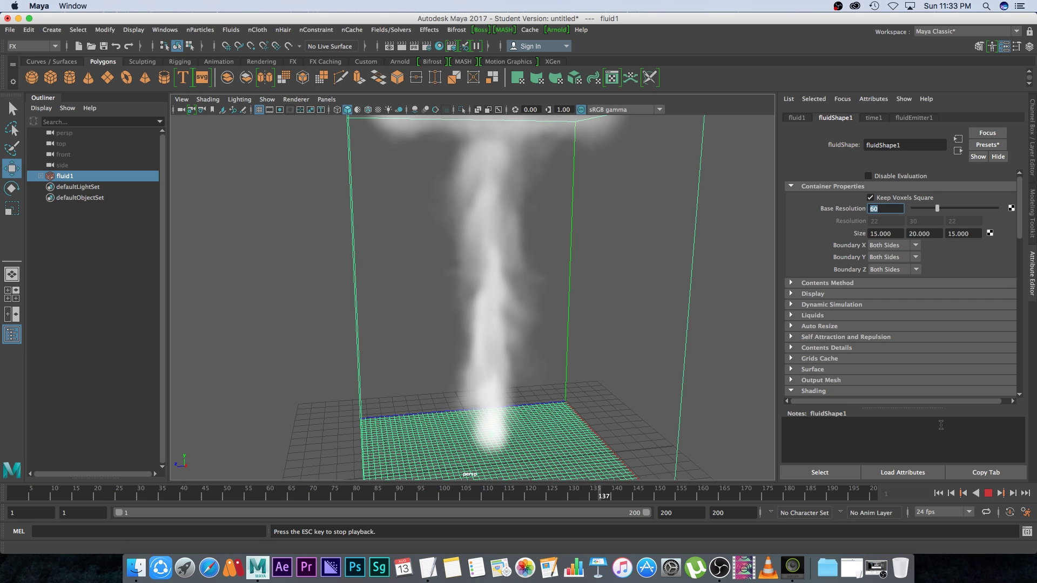
{"action": "key", "text": "Escape"}
{"action": "left_click_drag", "start_coordinate": [572, 372], "coordinate": [605, 380], "text": "alt"}
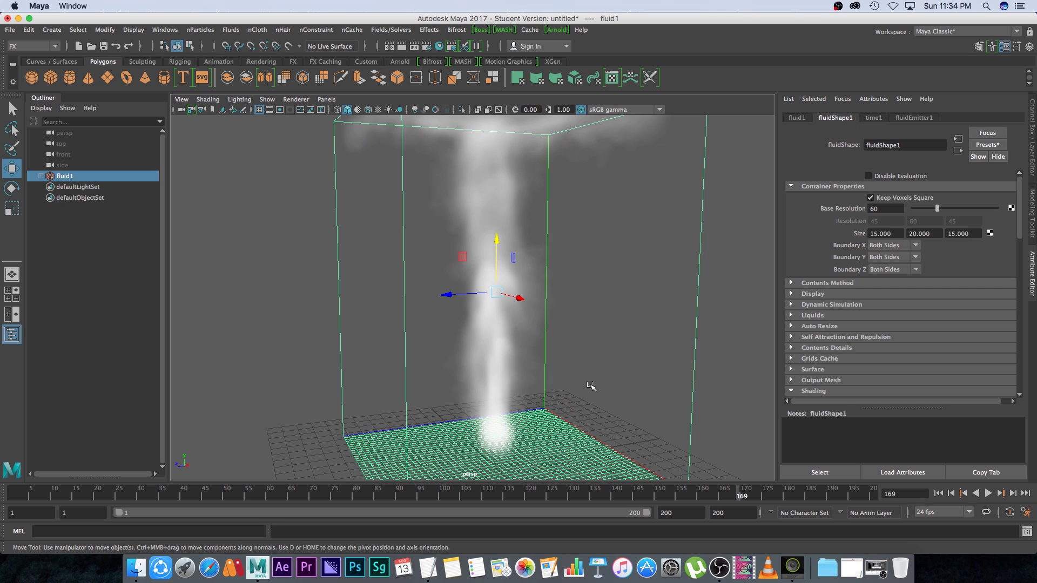
Step: Set the fluid emitter's Density/Voxel/Sec to 4
{"action": "left_click", "coordinate": [41, 177]}
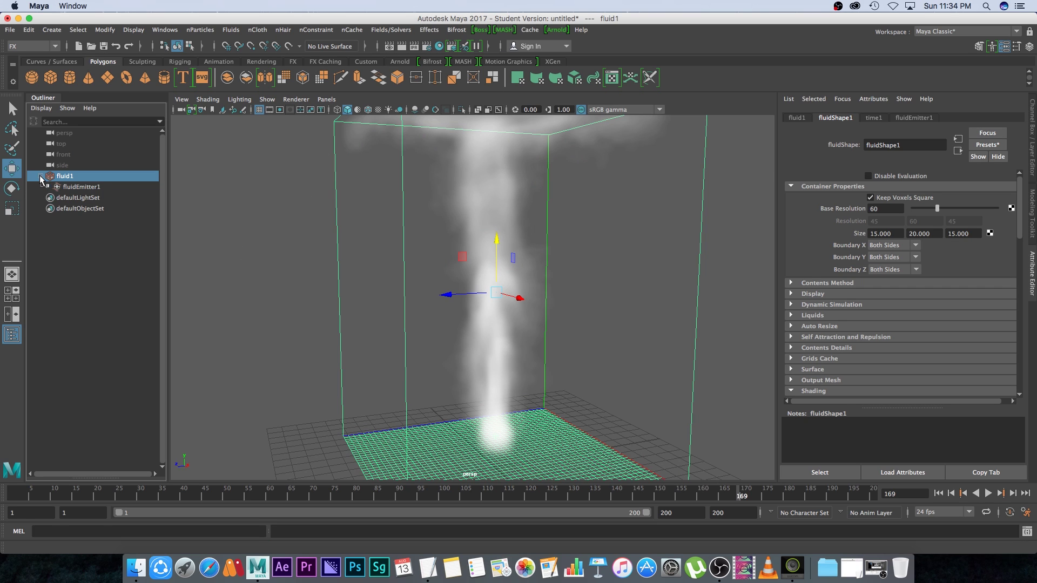
{"action": "left_click", "coordinate": [75, 187]}
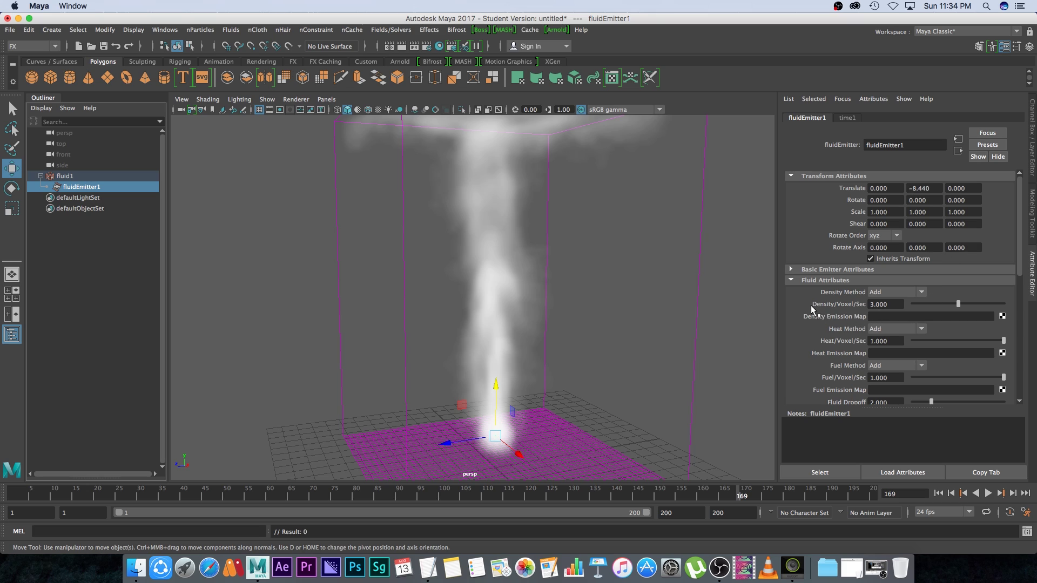
{"action": "double_click", "coordinate": [892, 305]}
{"action": "type", "text": "4"}
{"action": "key", "text": "Return"}
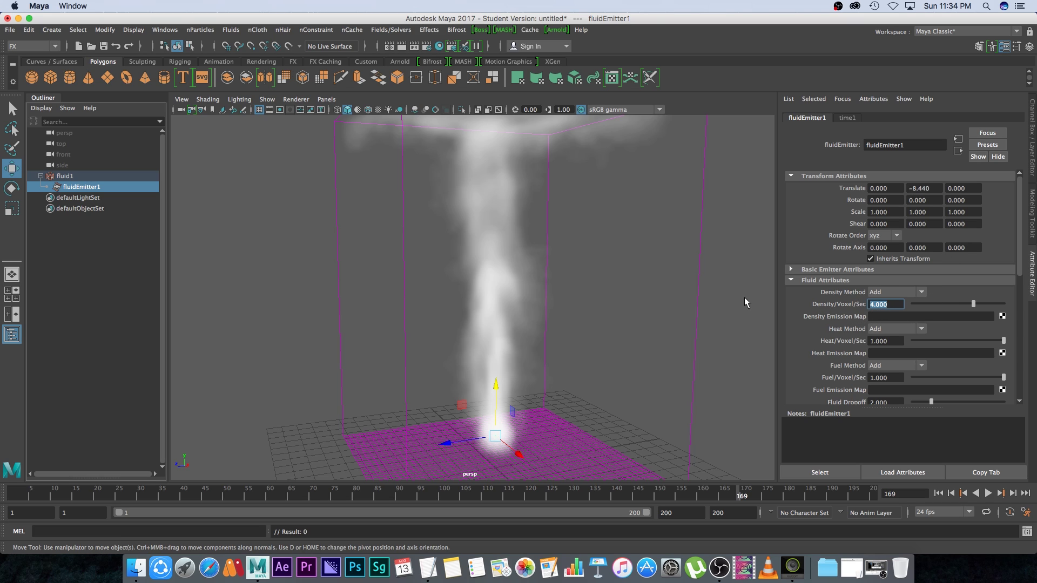
Step: Replay the simulation from the first frame to about frame 186 and render the denser smoke with Arnold
{"action": "left_click", "coordinate": [938, 493]}
{"action": "left_click", "coordinate": [987, 493]}
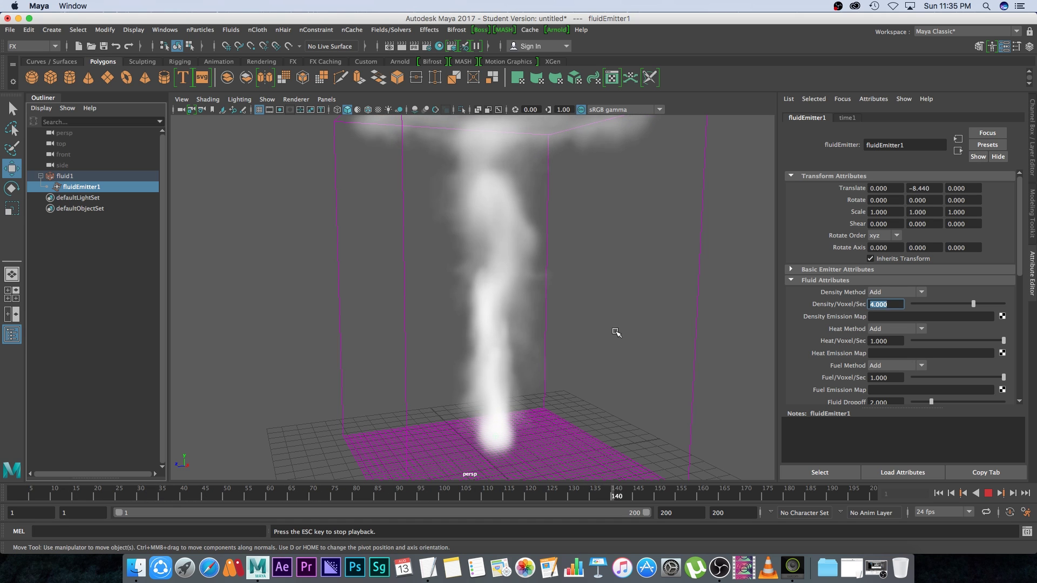
{"action": "key", "text": "Escape"}
{"action": "left_click_drag", "start_coordinate": [608, 345], "coordinate": [536, 347], "text": "alt"}
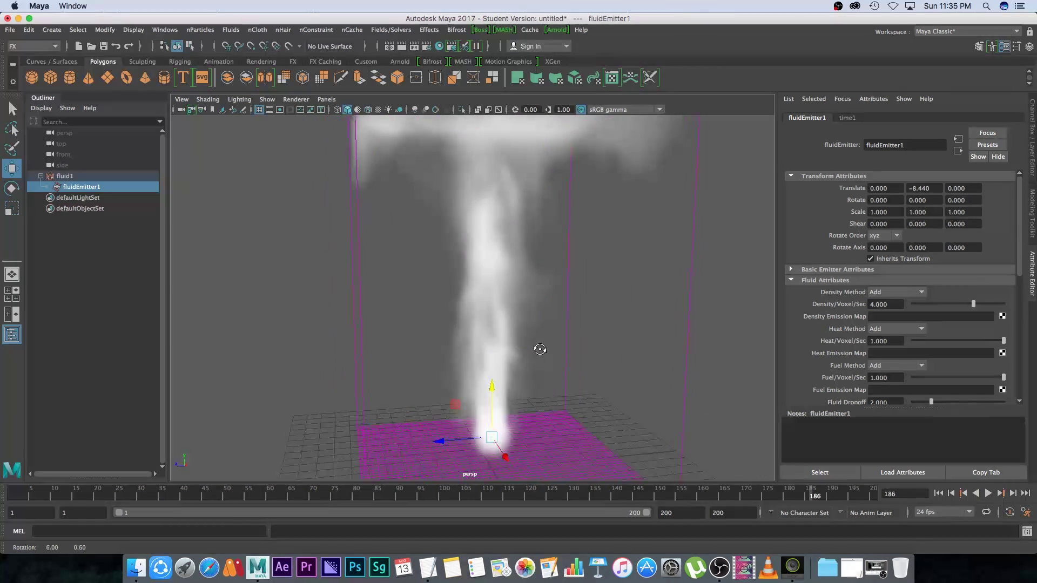
{"action": "left_click", "coordinate": [556, 30]}
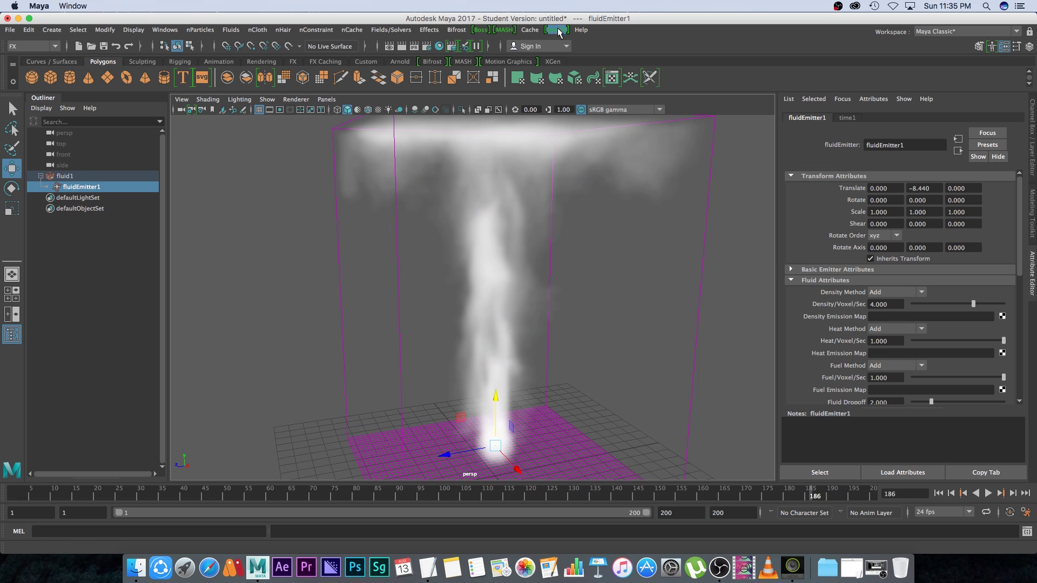
{"action": "left_click", "coordinate": [559, 41]}
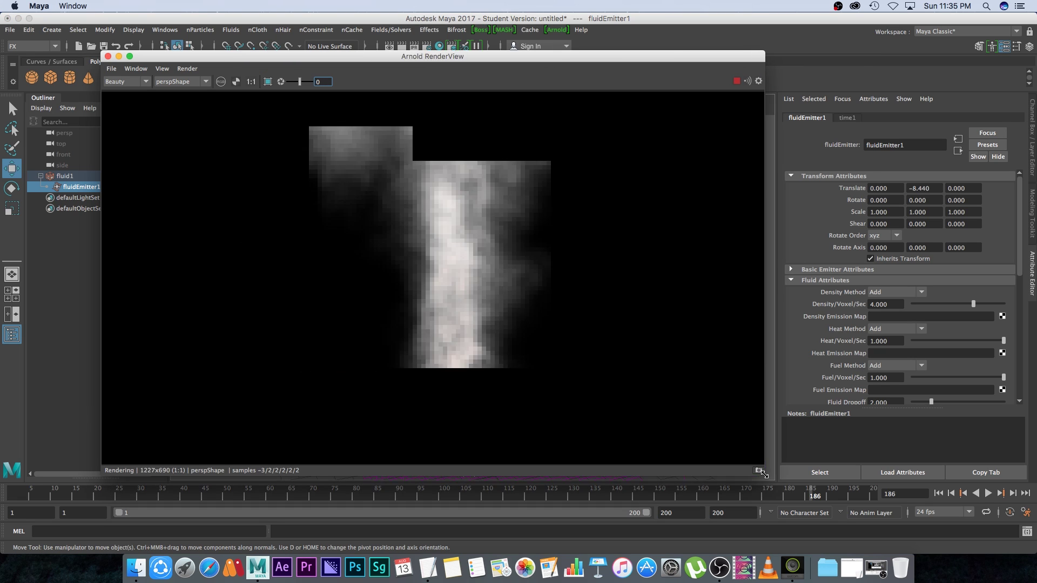
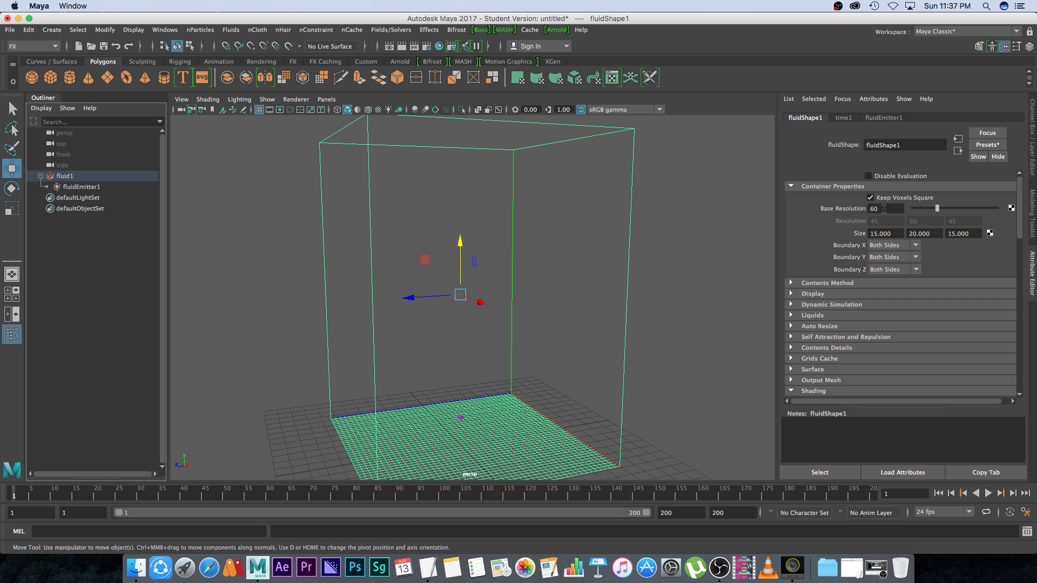
Step: Set the fluid container's Base Resolution to 120
{"action": "double_click", "coordinate": [878, 208]}
{"action": "key", "text": "Return"}
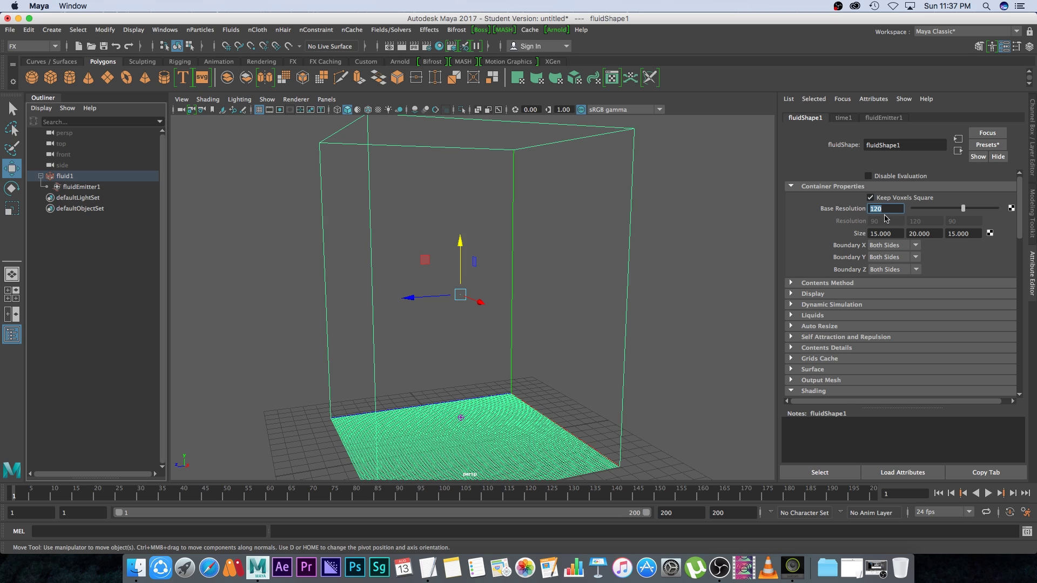
{"action": "left_click", "coordinate": [889, 208]}
Step: Create a new Maya Fluid cache for the fluid1 container, replacing the existing cache file
{"action": "left_click", "coordinate": [64, 179]}
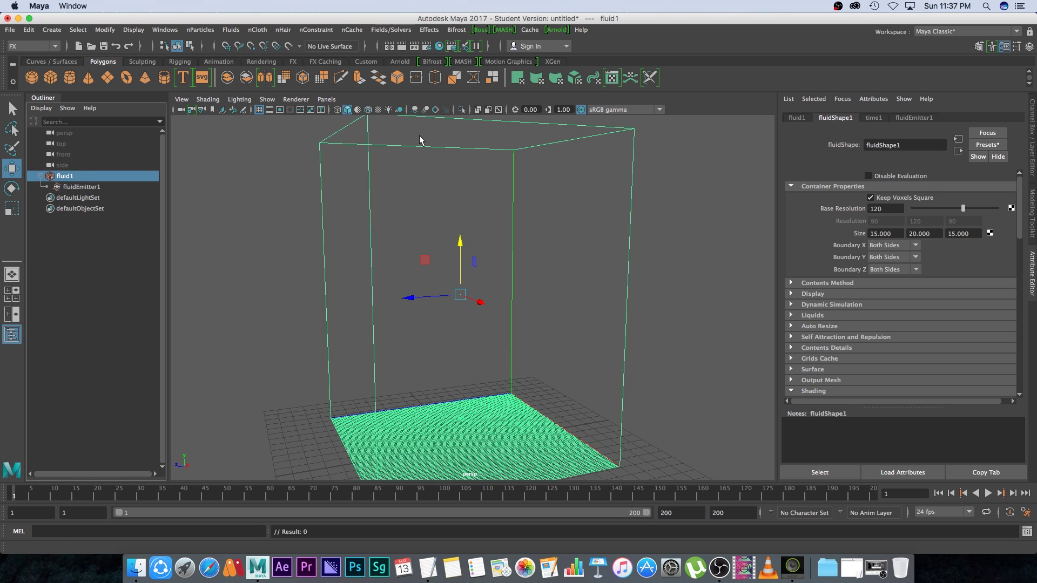
{"action": "left_click", "coordinate": [355, 31]}
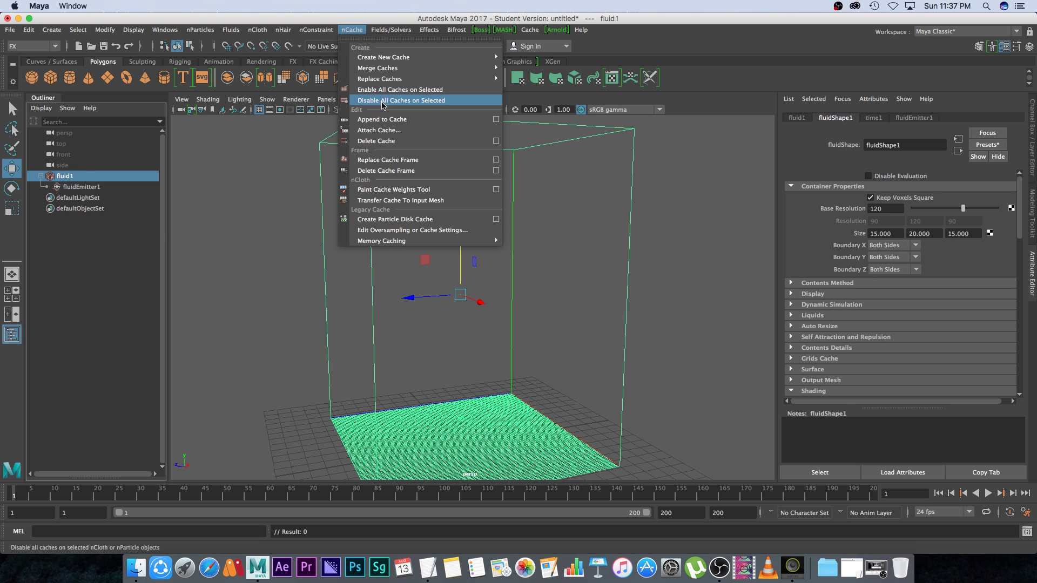
{"action": "mouse_move", "coordinate": [366, 58]}
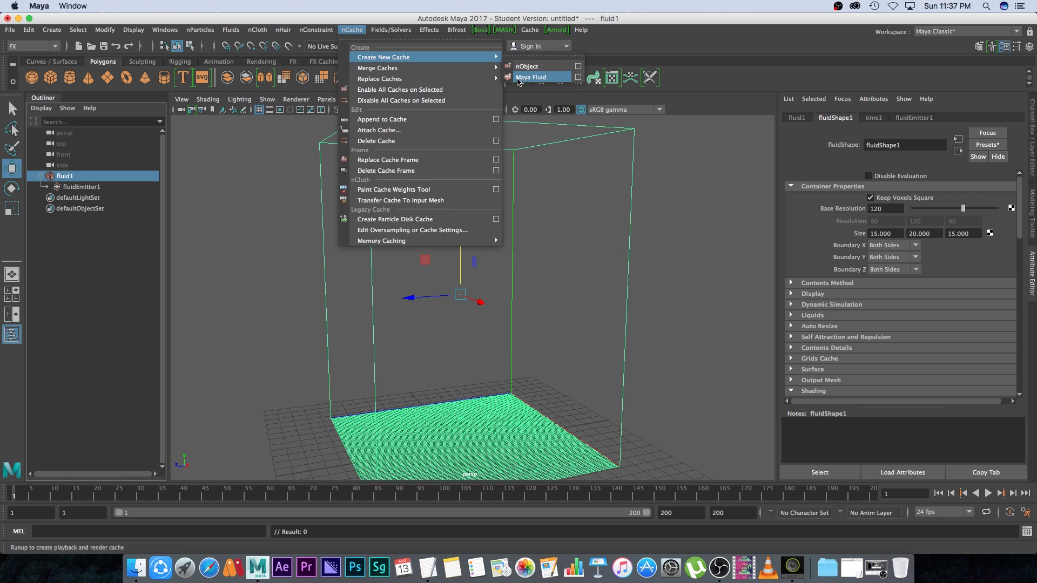
{"action": "left_click", "coordinate": [542, 78]}
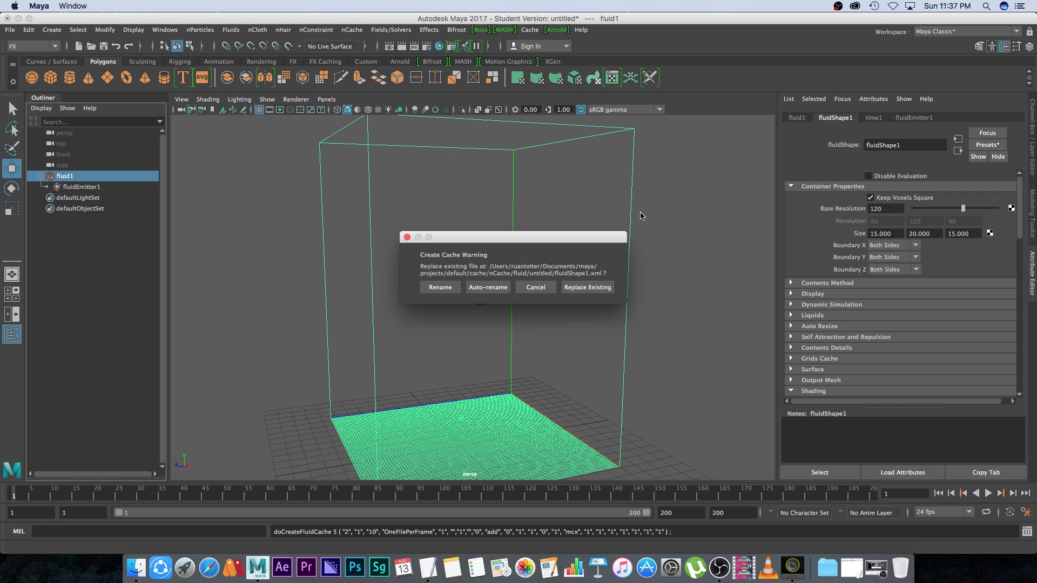
{"action": "left_click_drag", "start_coordinate": [545, 242], "coordinate": [507, 229]}
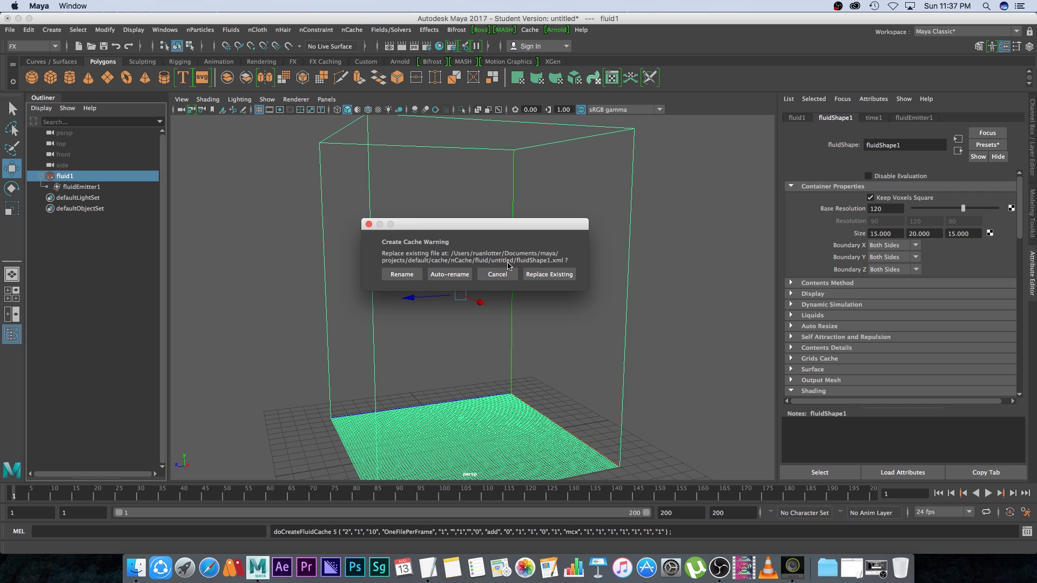
{"action": "left_click", "coordinate": [555, 276]}
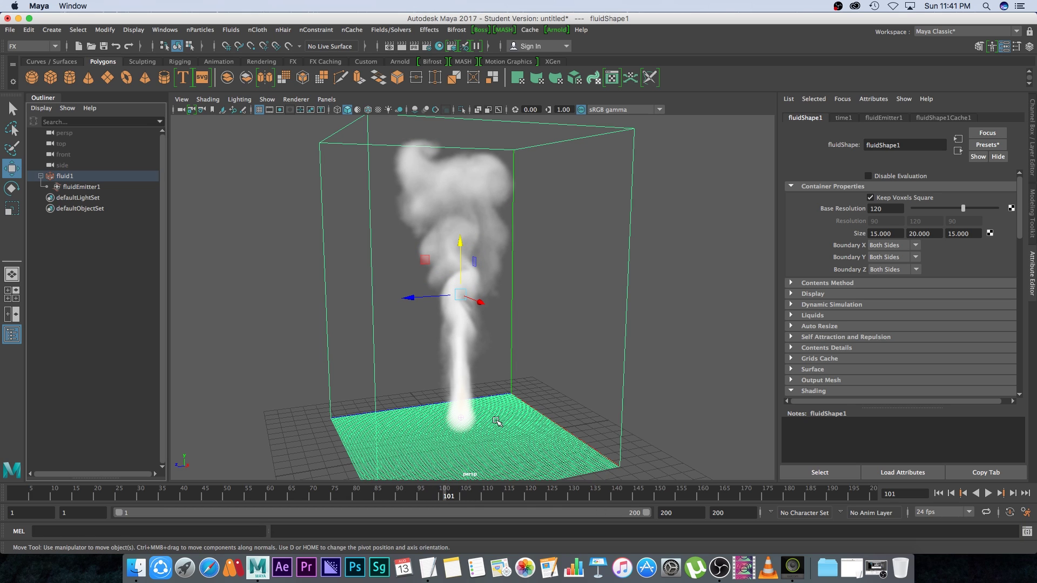
Step: Set both the playback end and the animation end of the timeline to frame 101
{"action": "left_click", "coordinate": [680, 511]}
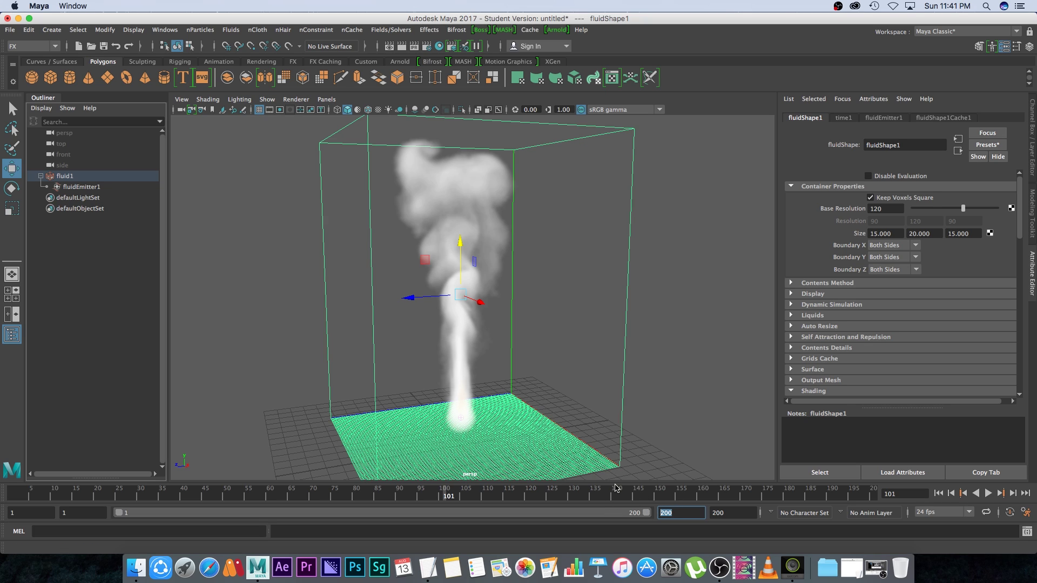
{"action": "type", "text": "101"}
{"action": "key", "text": "Tab"}
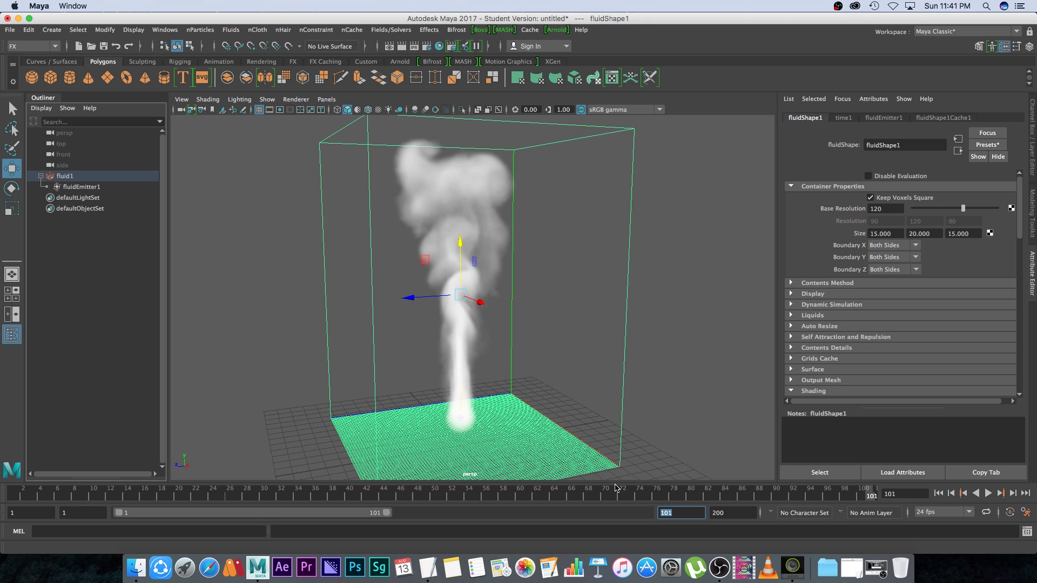
{"action": "type", "text": "101"}
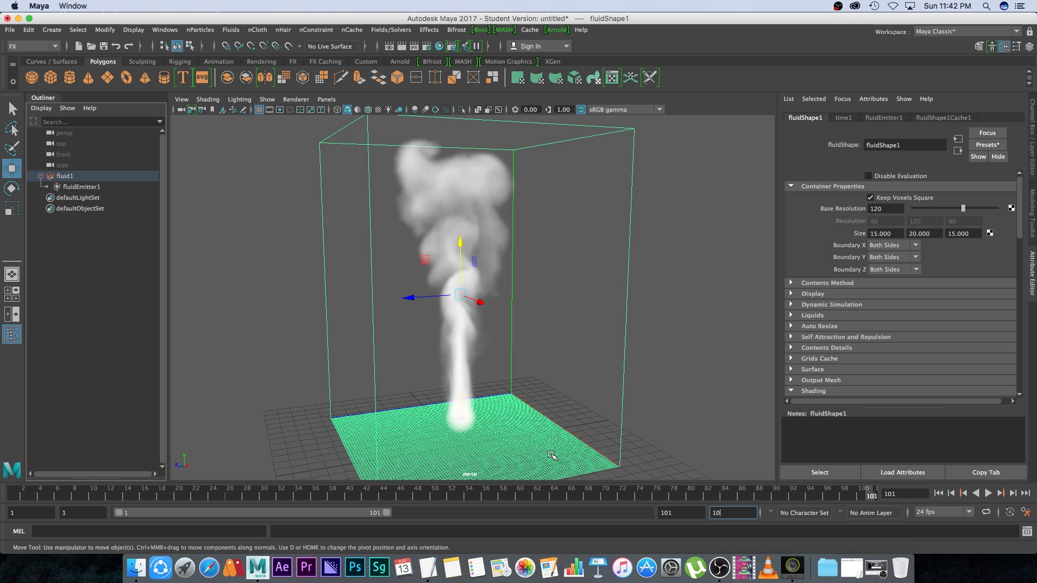
{"action": "key", "text": "Return"}
Step: Check the cached smoke at frames 74, 78, 56 and 35, and briefly play the cache back
{"action": "left_click", "coordinate": [639, 491]}
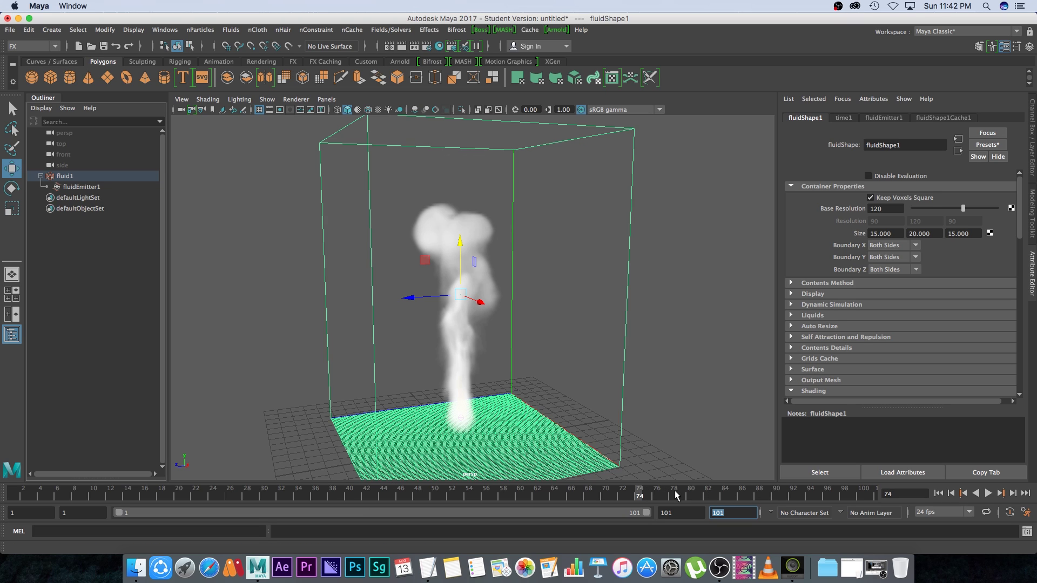
{"action": "left_click", "coordinate": [673, 494]}
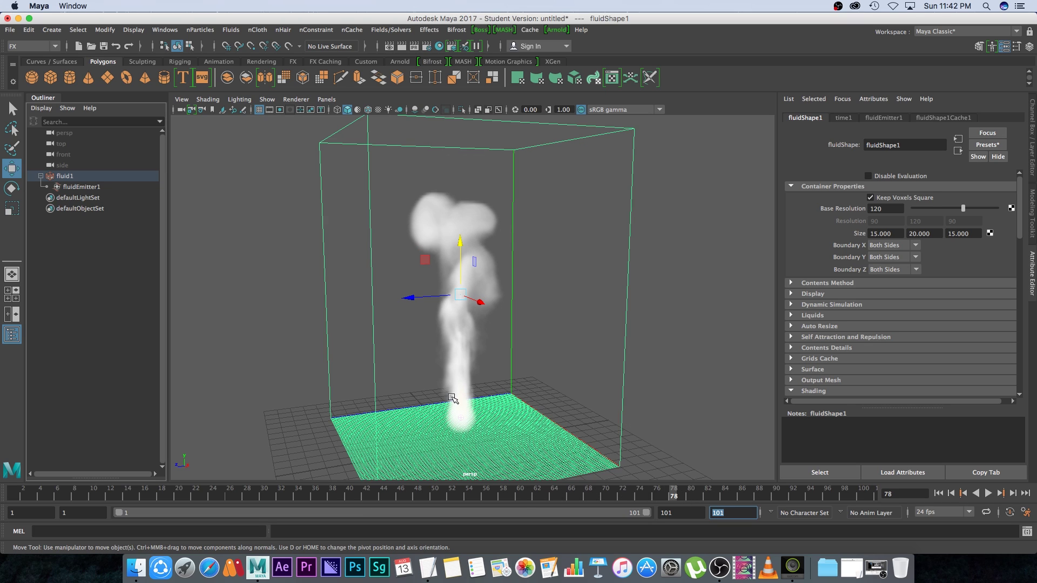
{"action": "left_click", "coordinate": [485, 493]}
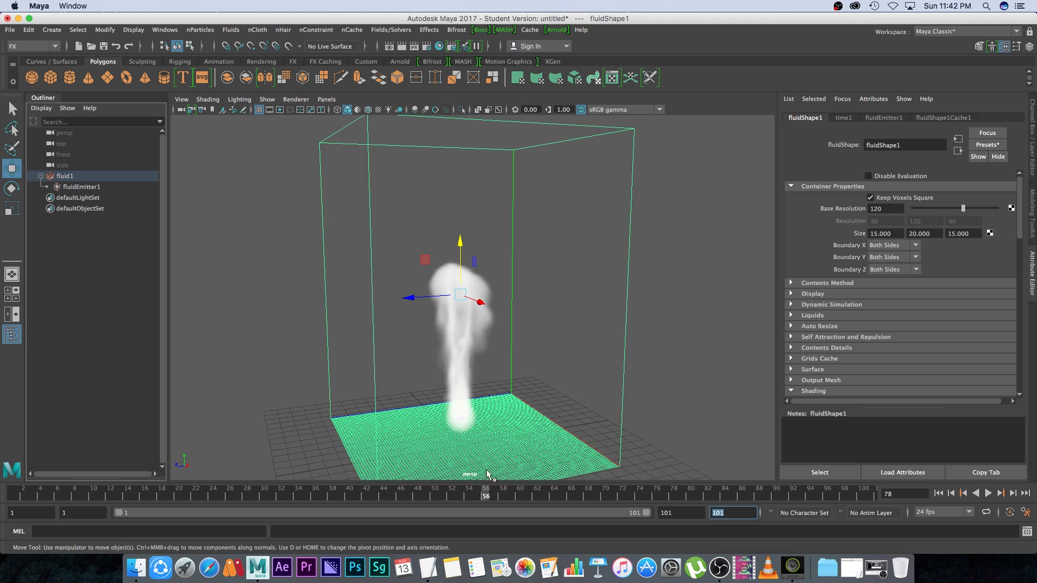
{"action": "left_click", "coordinate": [305, 490]}
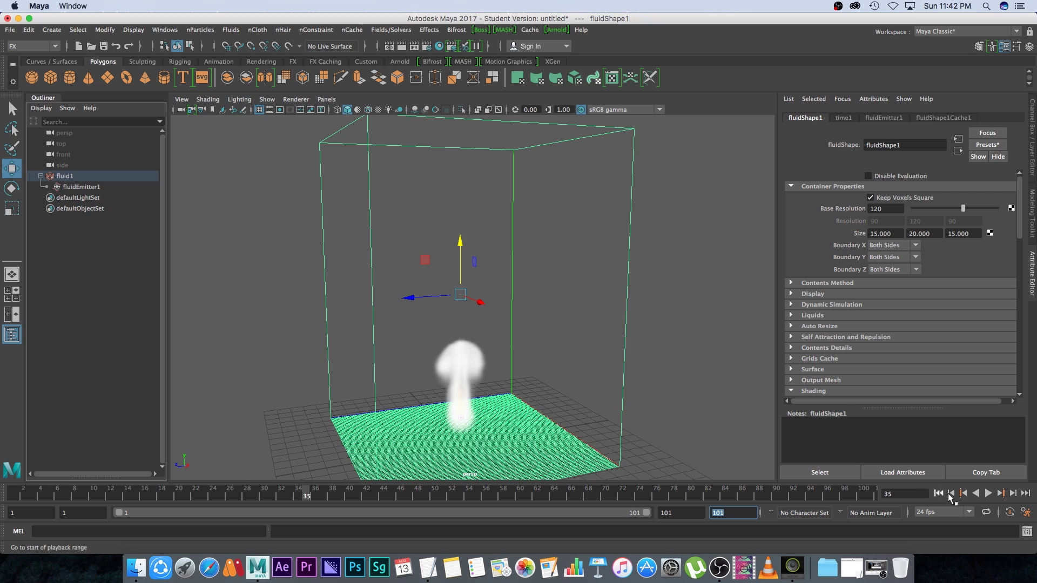
{"action": "left_click", "coordinate": [988, 493]}
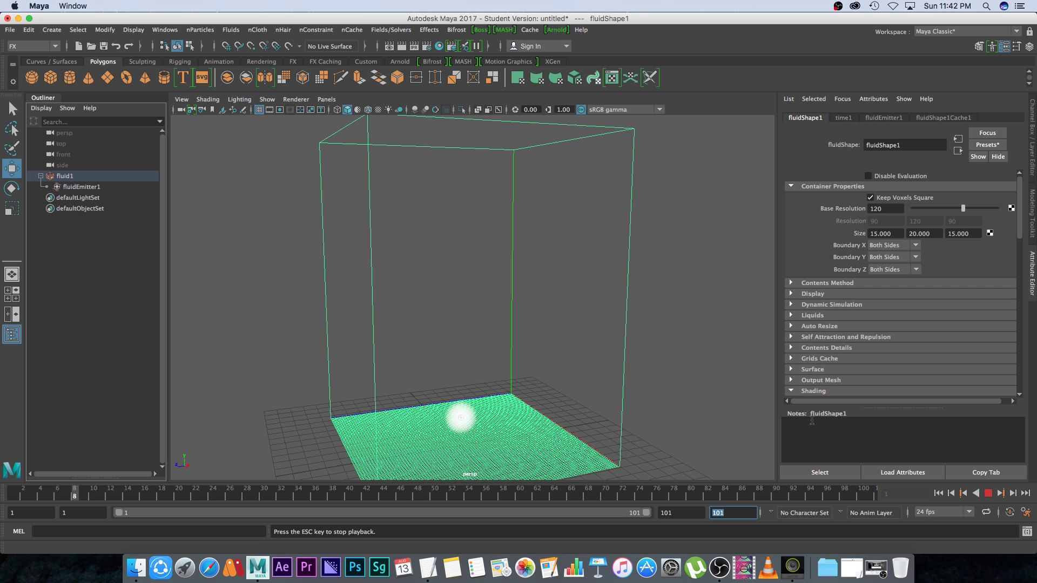
{"action": "key", "text": "Escape"}
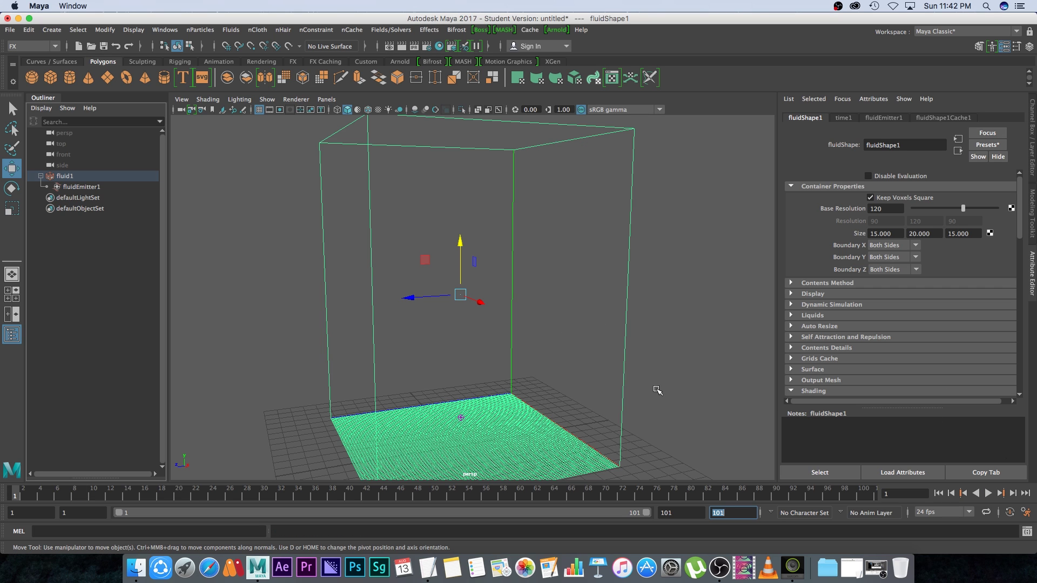
Step: Create a playblast of the cached smoke simulation from a slightly rotated perspective view
{"action": "left_click_drag", "start_coordinate": [704, 362], "coordinate": [667, 386], "text": "alt"}
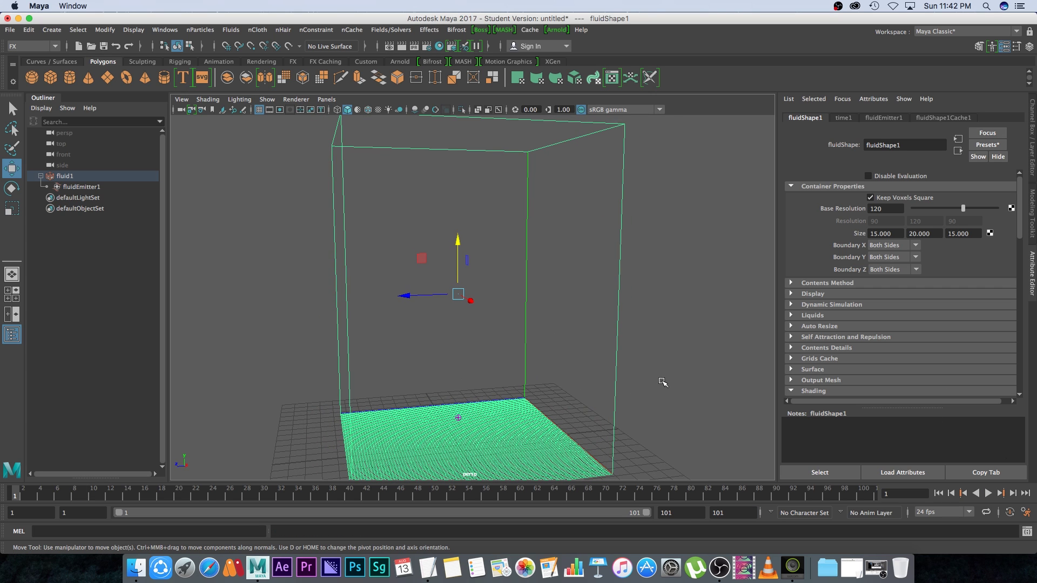
{"action": "left_click", "coordinate": [164, 30]}
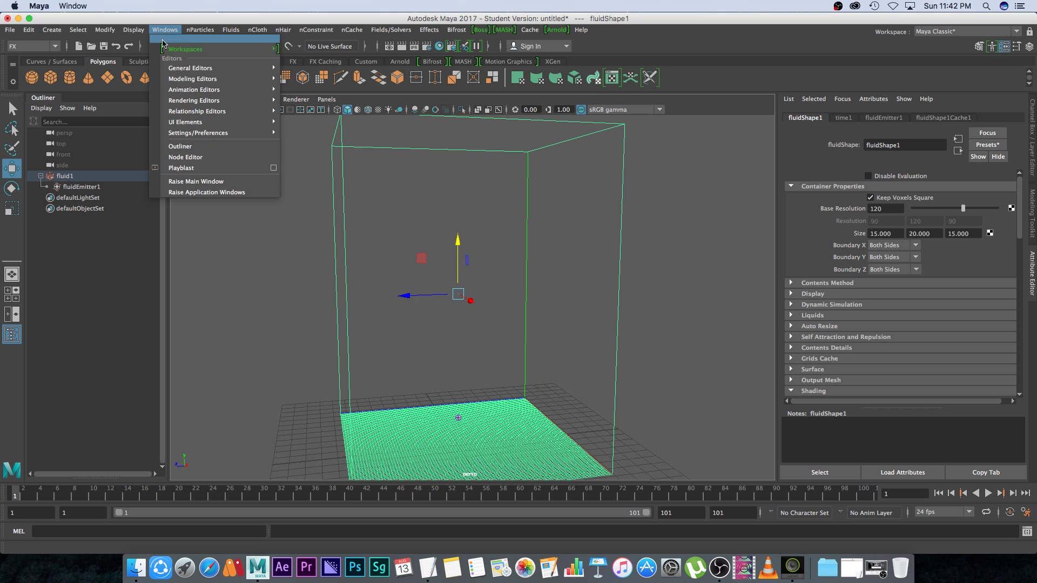
{"action": "left_click", "coordinate": [187, 169]}
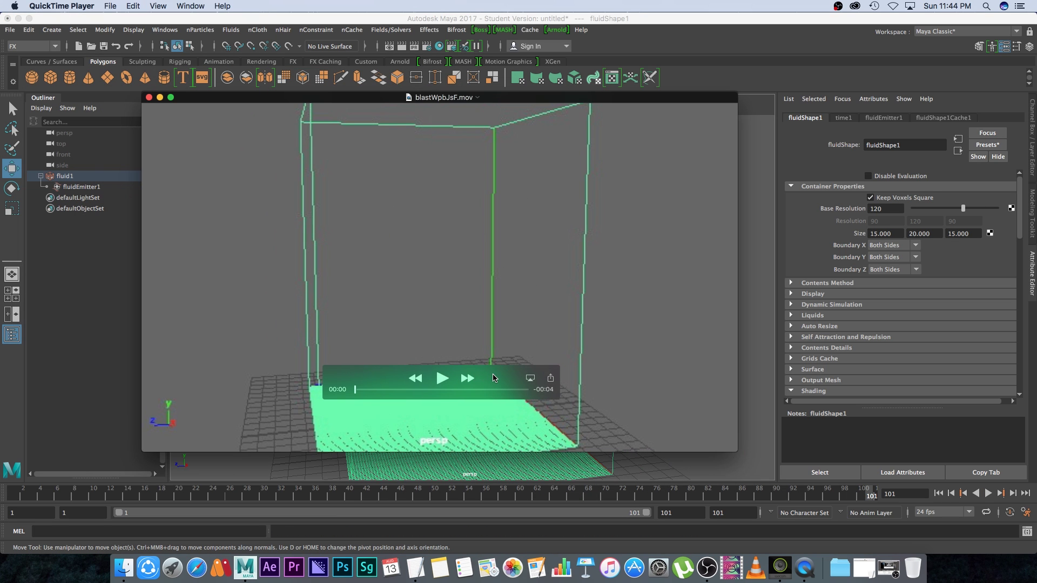
Step: Watch the playblast movie in QuickTime Player with its playback controls moved off the smoke, and close the movie
{"action": "left_click_drag", "start_coordinate": [493, 377], "coordinate": [339, 425]}
{"action": "left_click", "coordinate": [290, 426]}
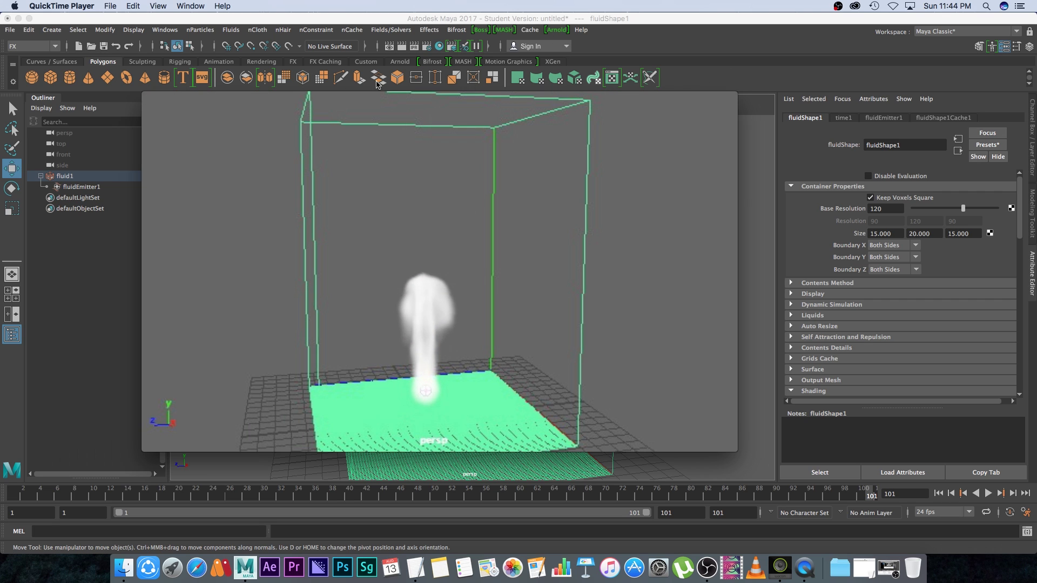
{"action": "key", "text": "super+w"}
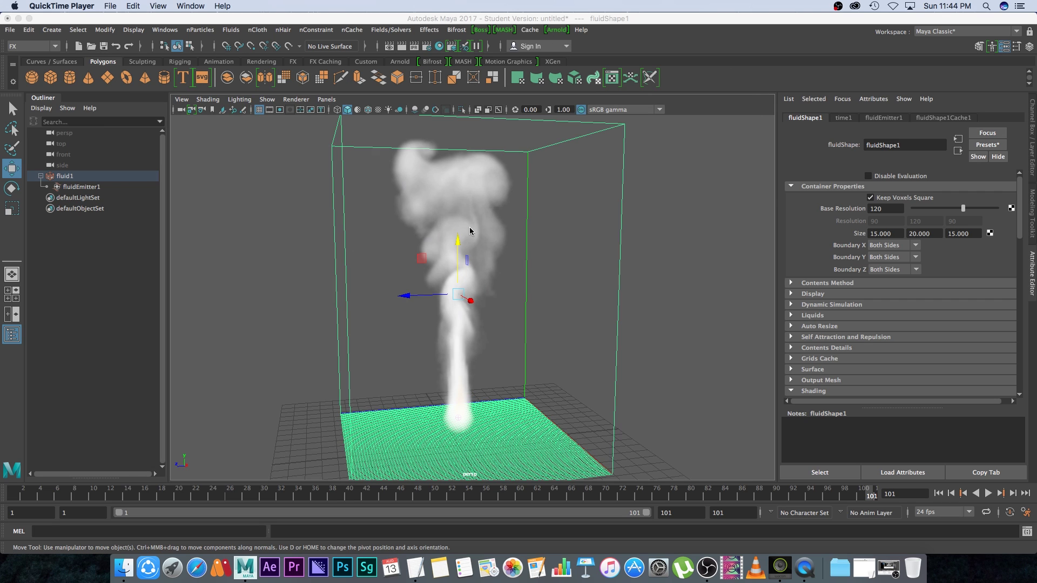
Step: Frame the smoke column at frame 101 and render it with Arnold in an enlarged render window
{"action": "scroll", "coordinate": [518, 291], "scroll_direction": "up", "scroll_amount": 5}
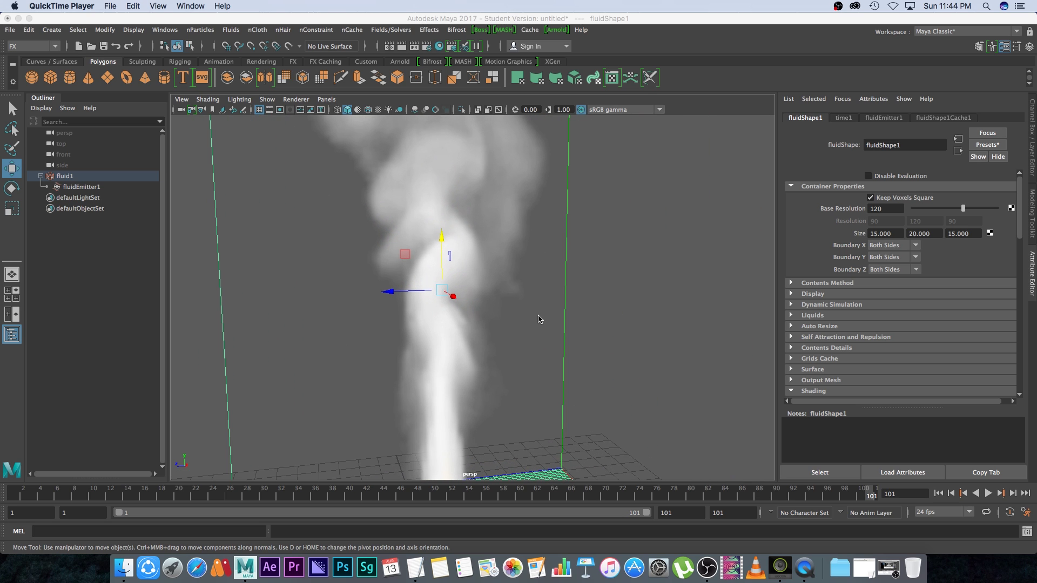
{"action": "scroll", "coordinate": [539, 319], "scroll_direction": "down", "scroll_amount": 1}
{"action": "scroll", "coordinate": [522, 246], "scroll_direction": "down", "scroll_amount": 3}
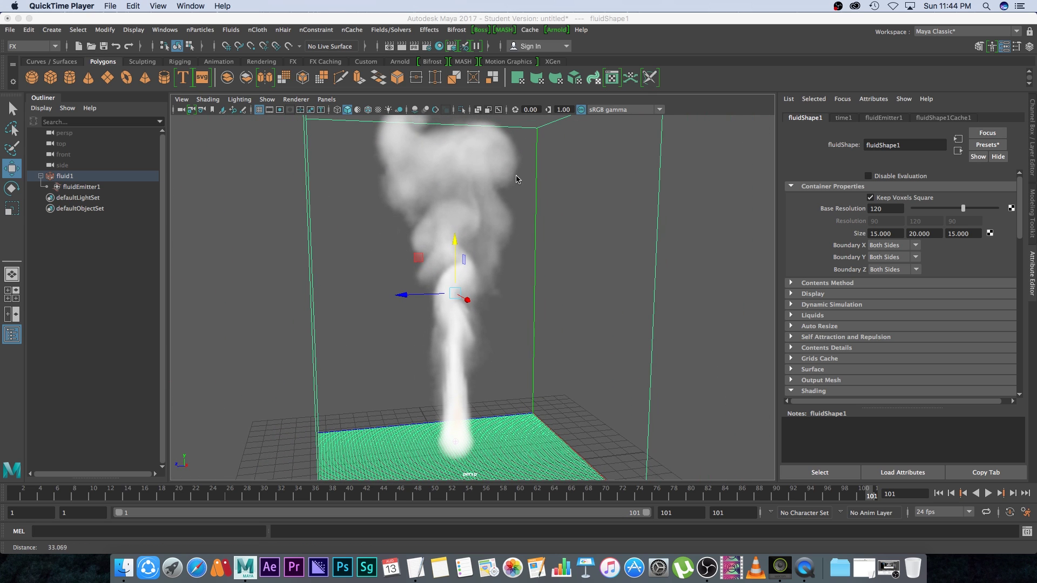
{"action": "left_click", "coordinate": [557, 31]}
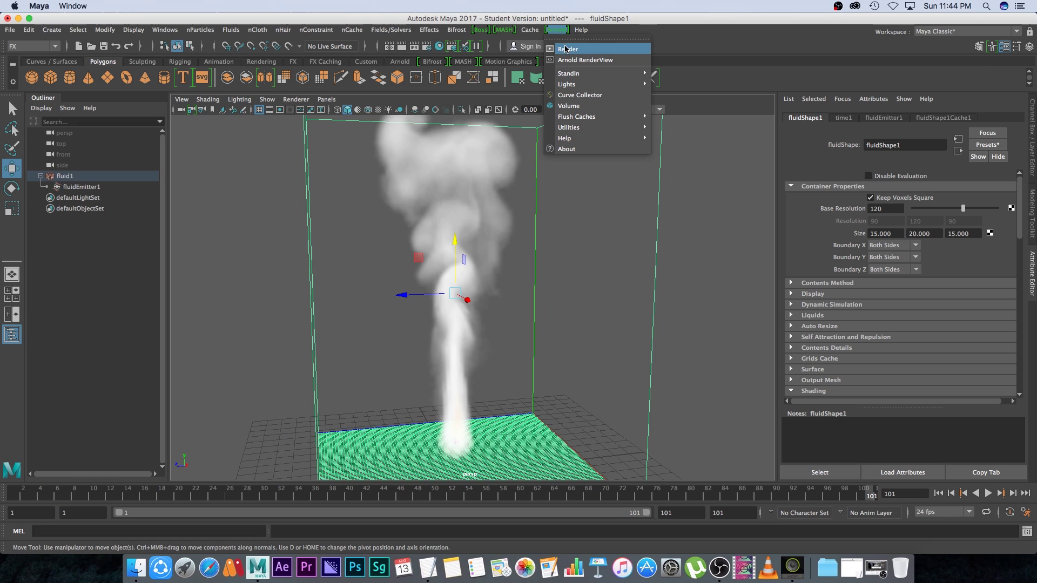
{"action": "left_click", "coordinate": [567, 50]}
{"action": "left_click", "coordinate": [115, 47]}
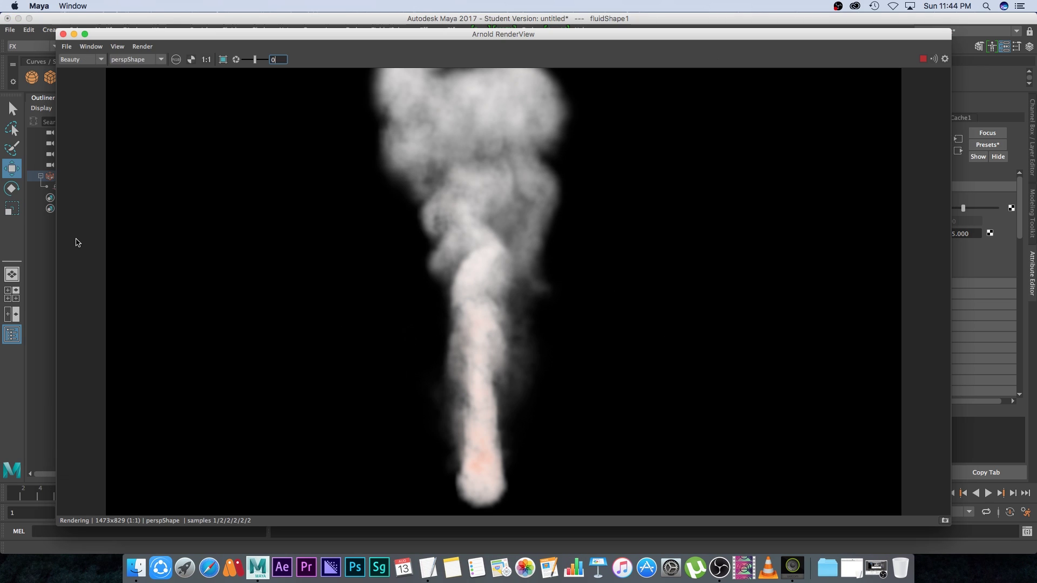